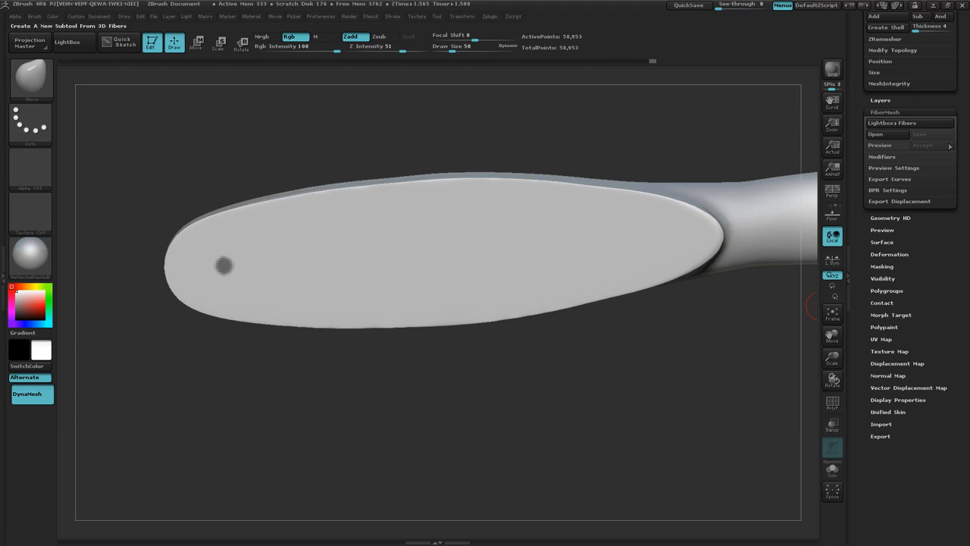
Step: Preview the fibers growing from the masked spot under the brush head, inspect them from several angles, and turn the preview off
click(879, 144)
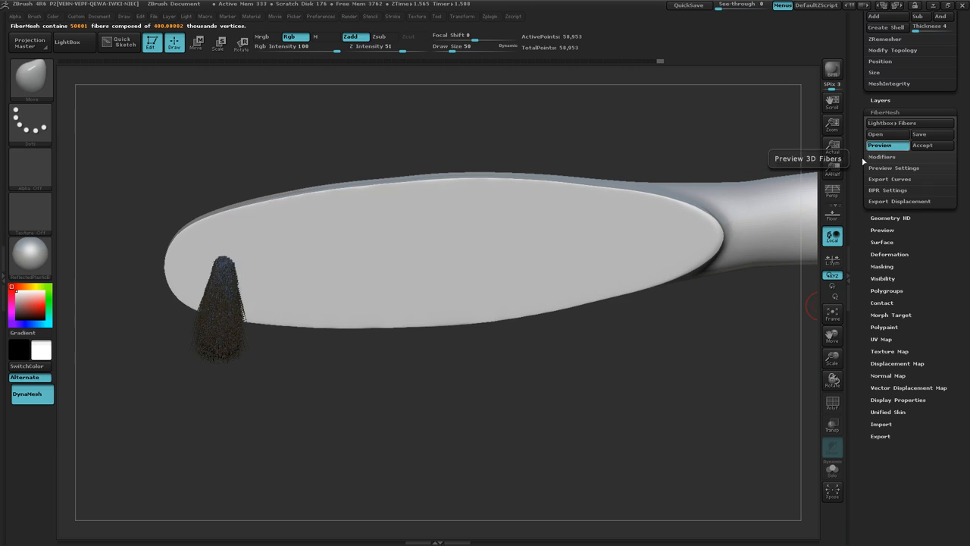
drag(519, 407, 567, 396)
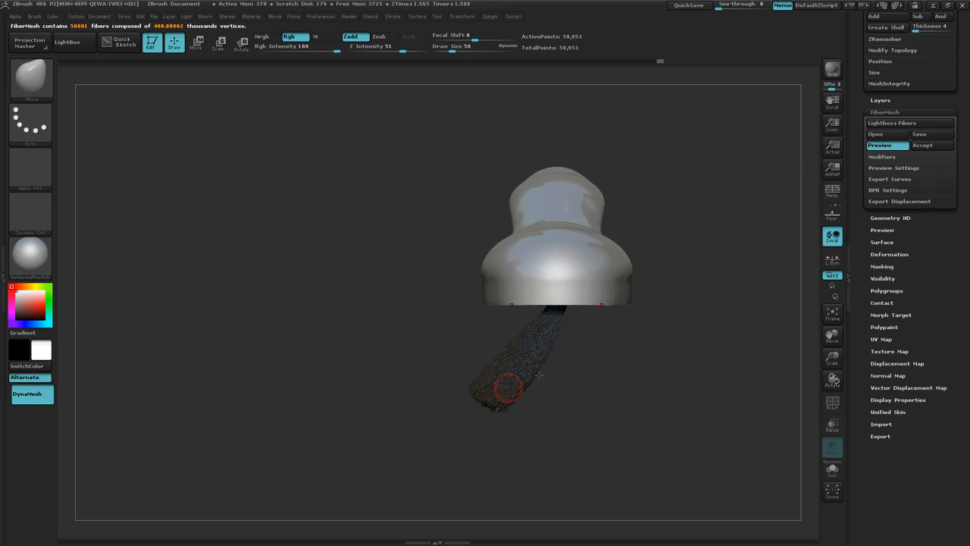
drag(601, 405, 576, 345)
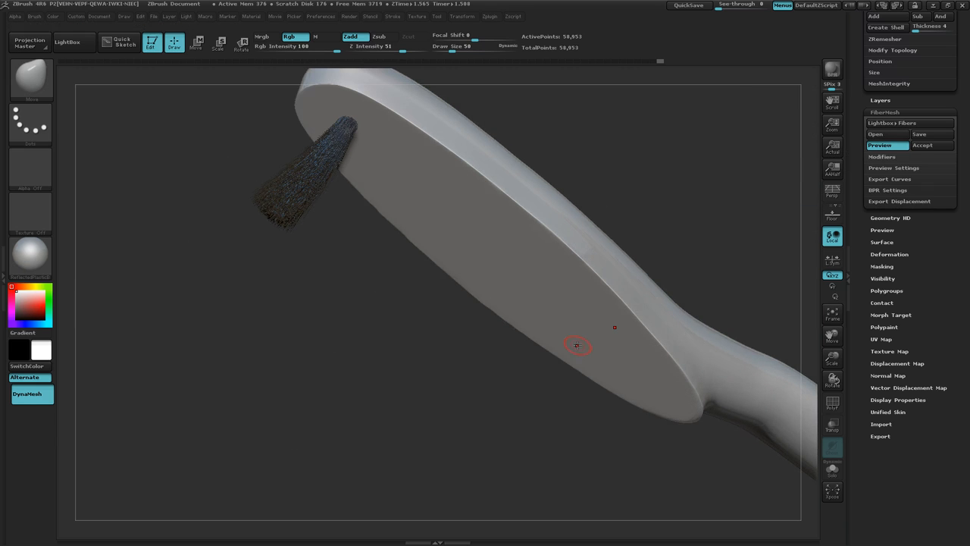
drag(448, 314, 459, 353)
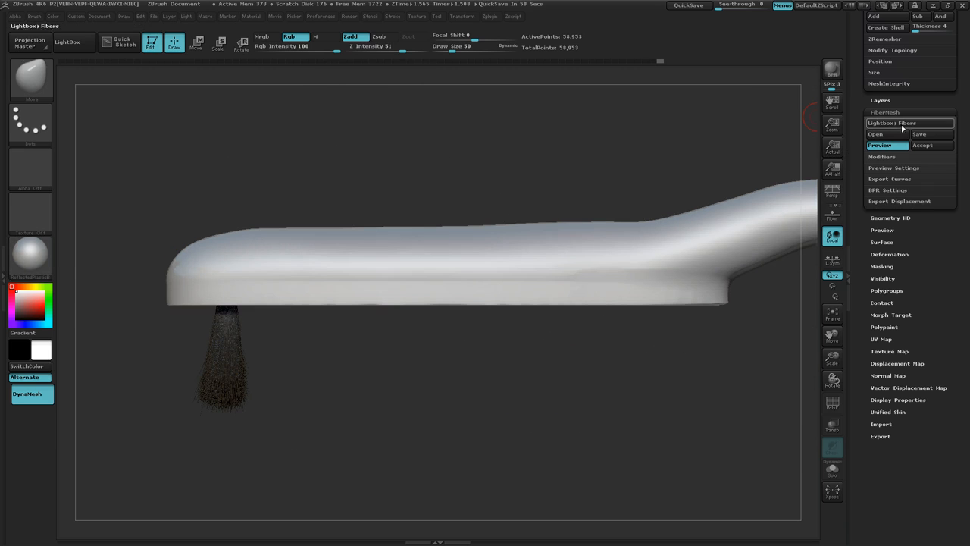
click(888, 147)
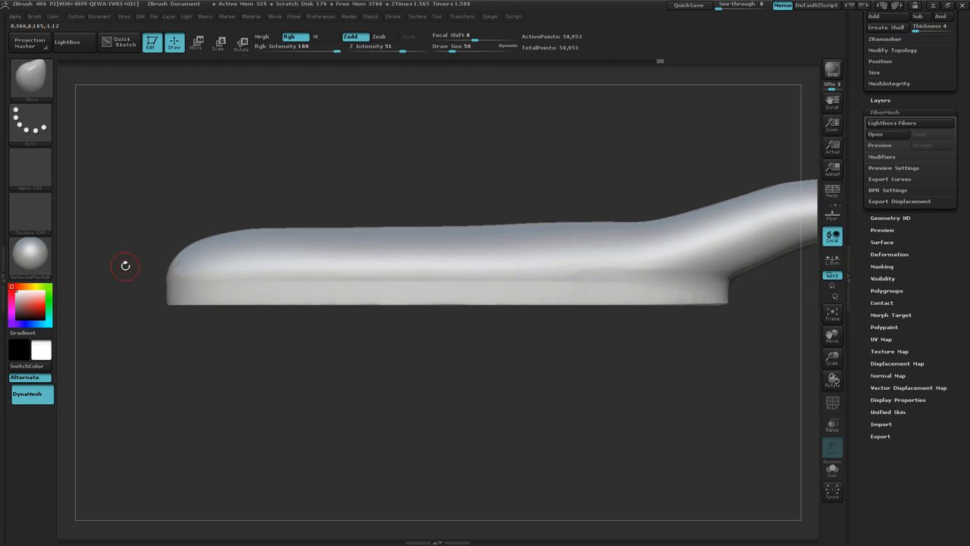
Step: Enable combined material and colour (Mrgb) and fill the whole brush object with white
drag(363, 351, 186, 299)
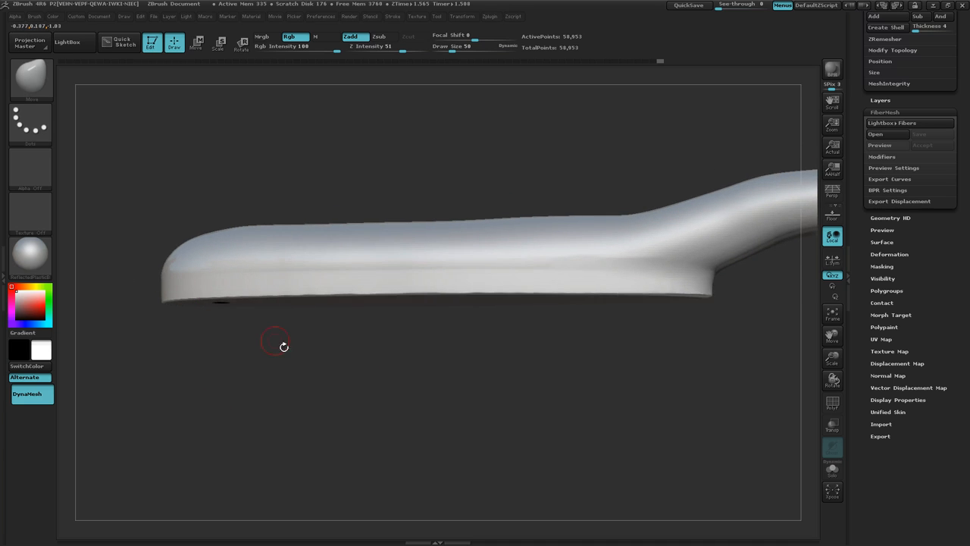
mouse_move(284, 342)
mouse_down()
mouse_move(199, 257)
mouse_move(136, 284)
mouse_up()
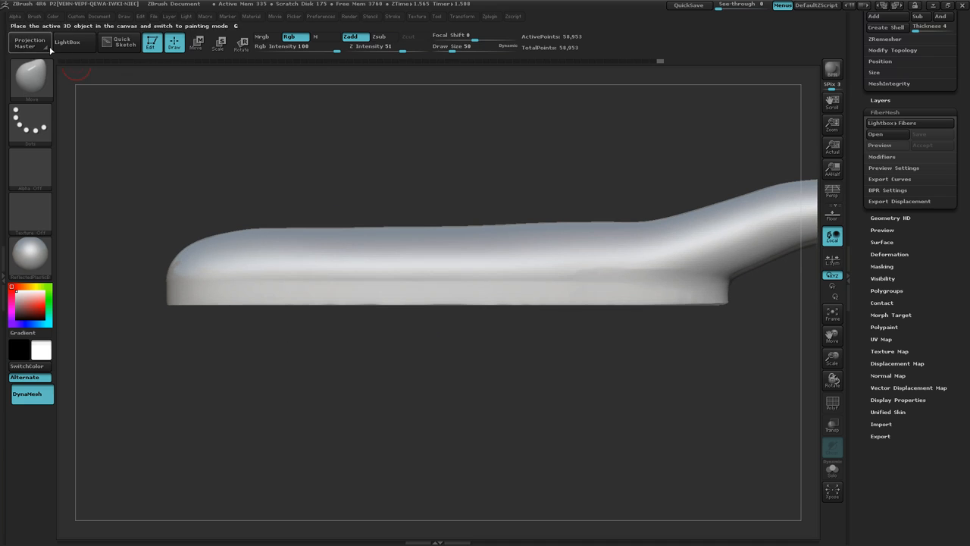
click(262, 36)
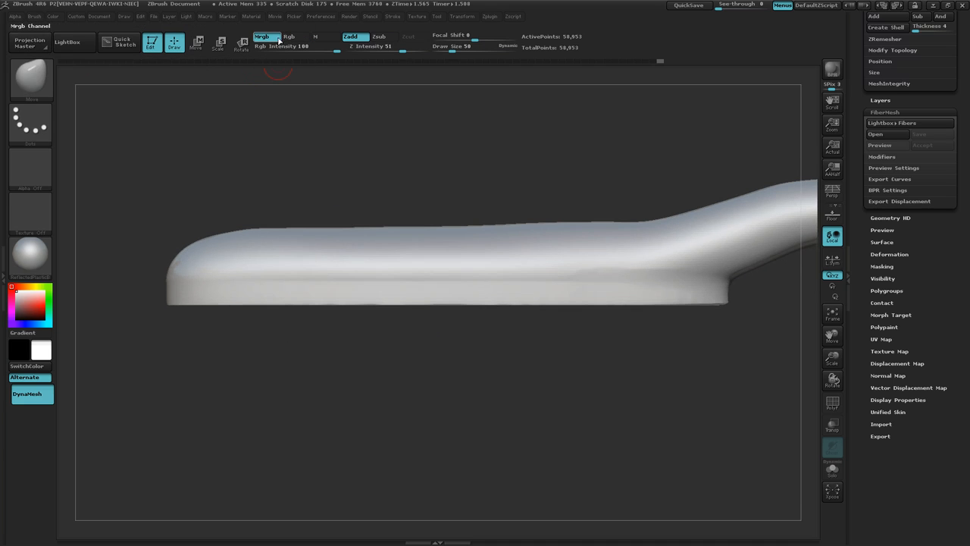
click(52, 17)
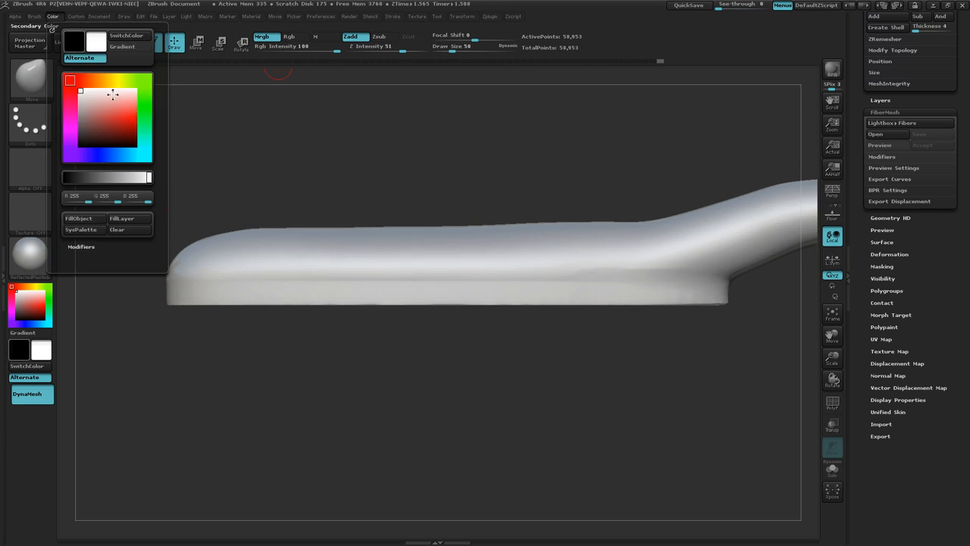
click(88, 219)
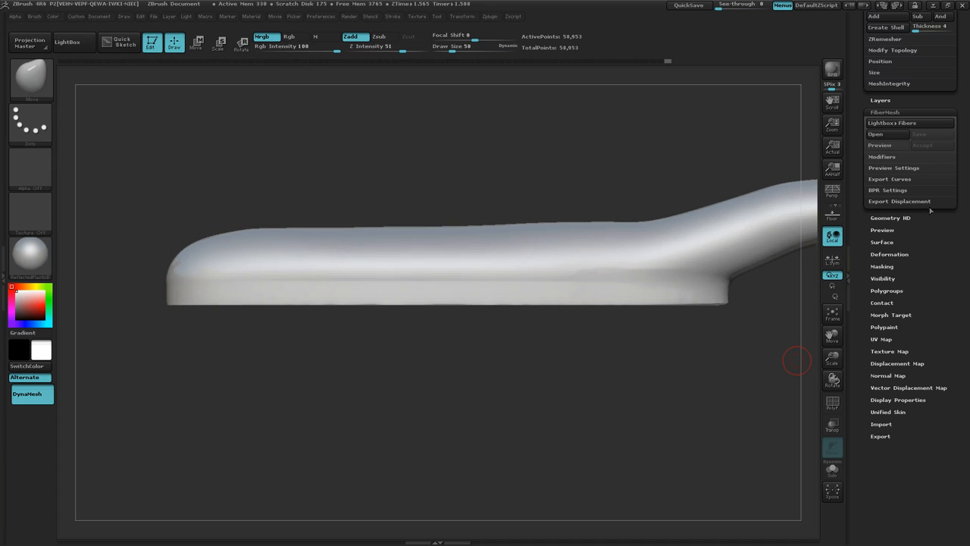
Step: Generate a fiber preview with the brush in side view and check the bristles end-on
click(888, 143)
drag(407, 417, 444, 423)
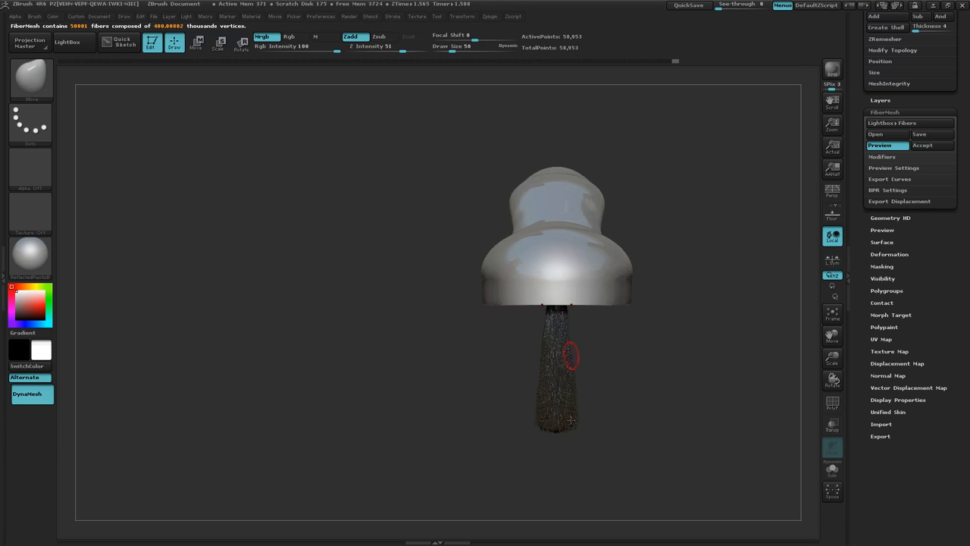
drag(655, 465, 608, 467)
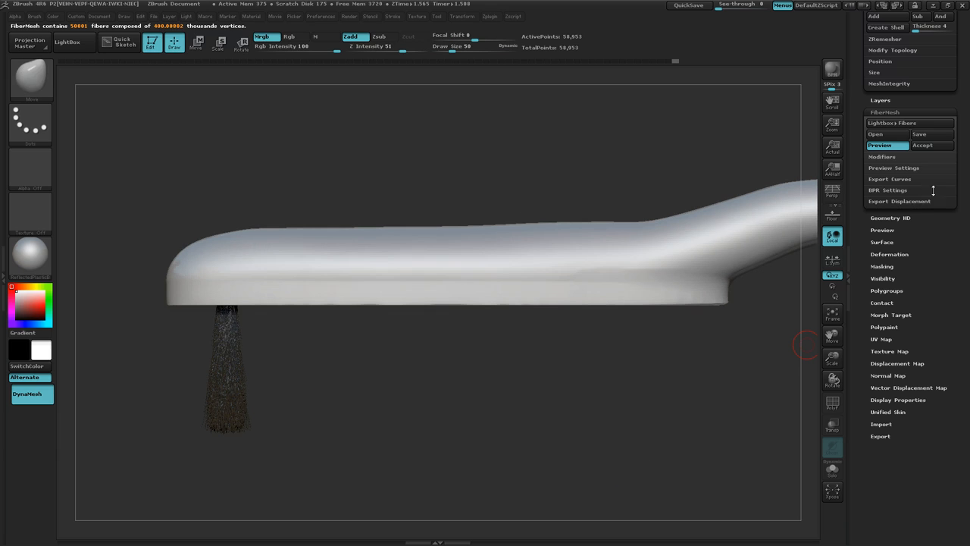
Step: Show the FiberMesh modifiers and set the fiber Length to 400
click(881, 156)
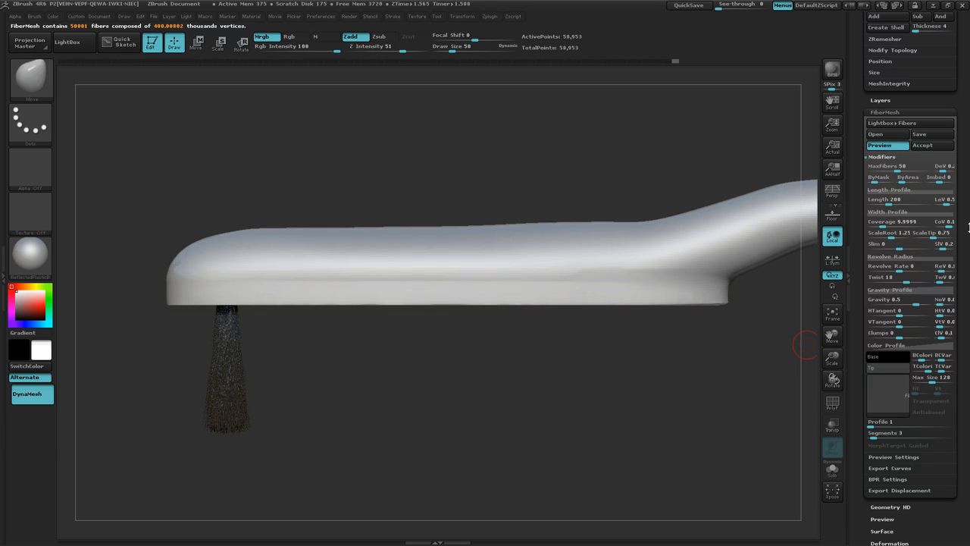
drag(538, 366, 541, 390)
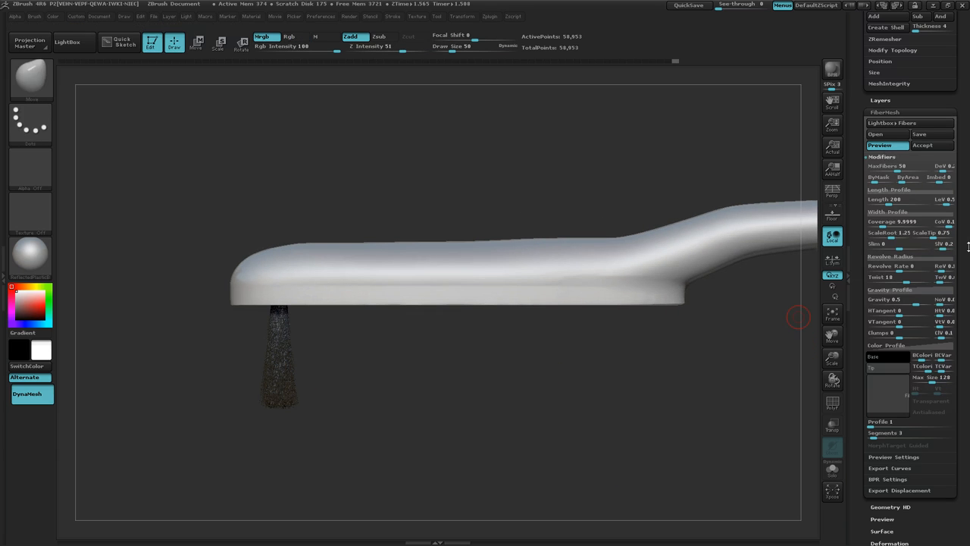
drag(889, 202, 898, 202)
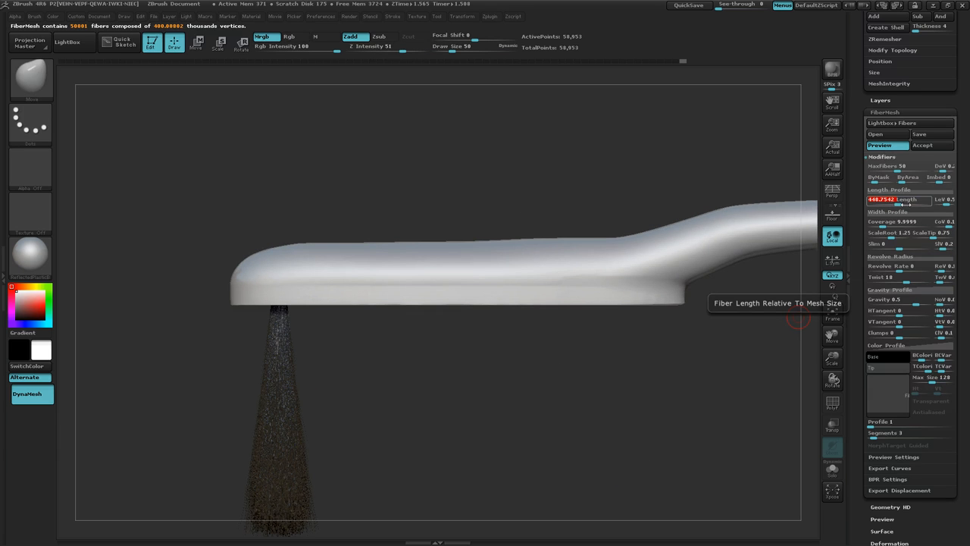
text(400)
key(Return)
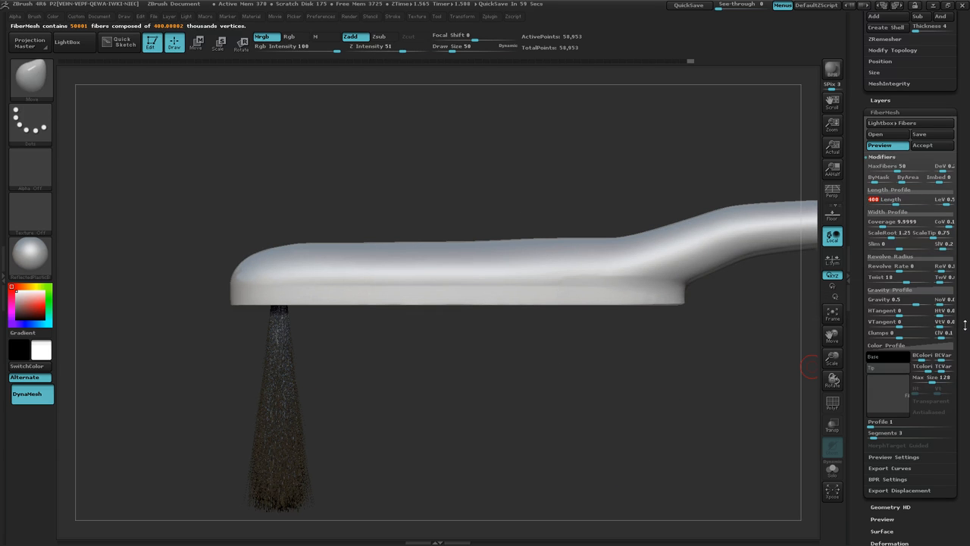
Step: Reduce the fibers' MaxFibers value to 4 for a thinner bristle tuft
scroll(961, 321, down, 1)
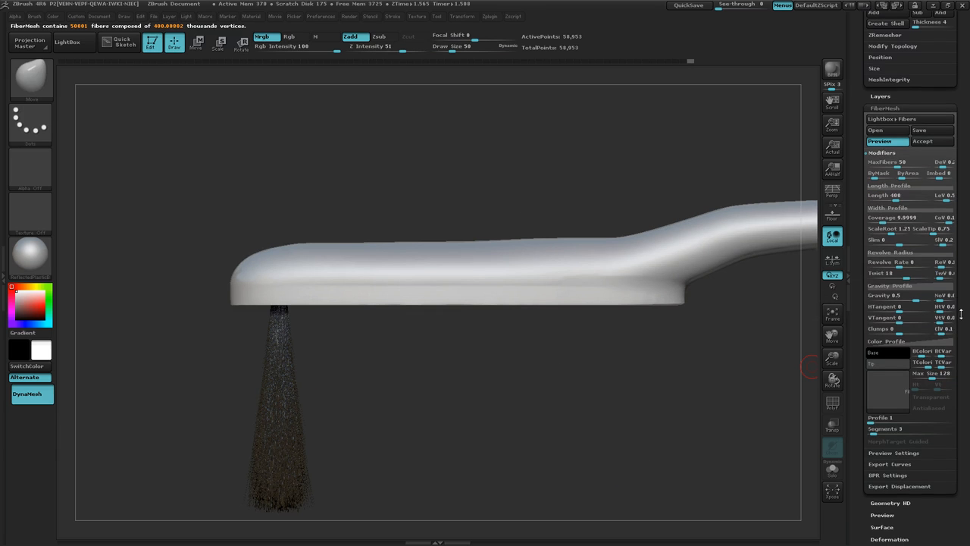
key(ctrl)
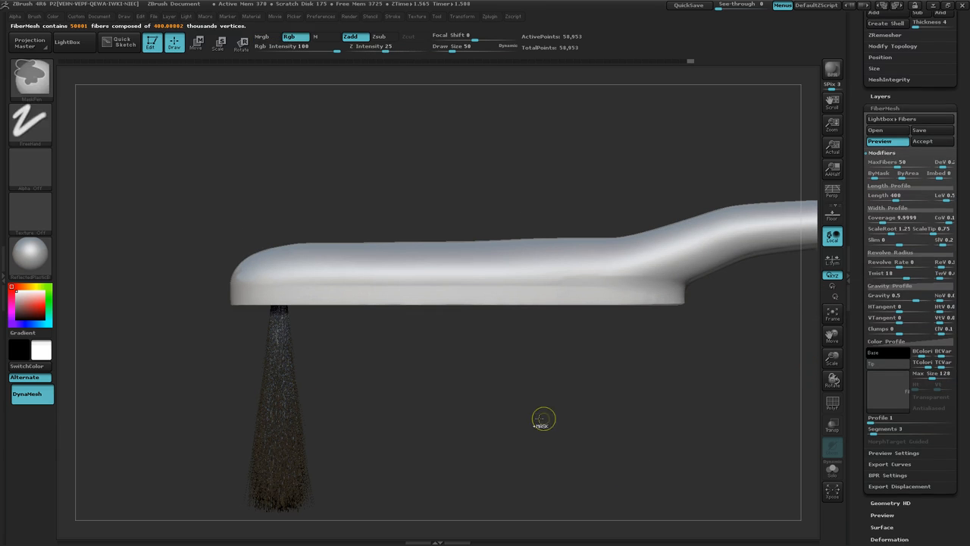
ctrl+right_drag(544, 418, 616, 398)
alt+right_drag(435, 418, 634, 386)
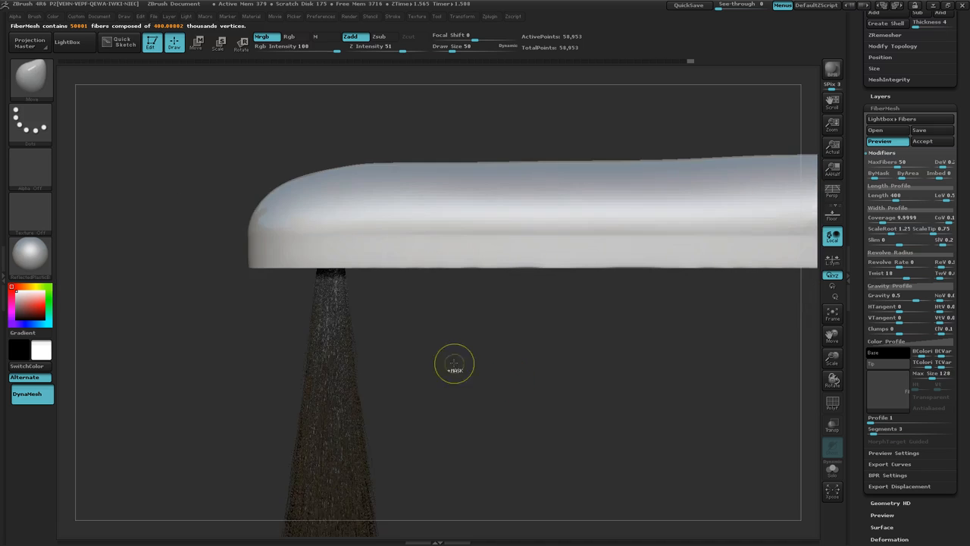
ctrl+right_drag(454, 363, 524, 349)
alt+right_drag(402, 354, 605, 345)
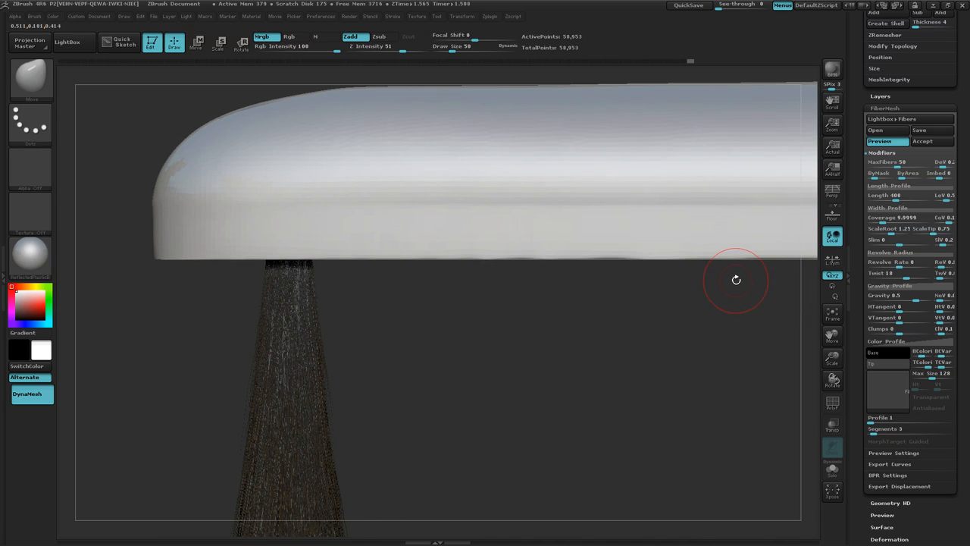
click(896, 167)
drag(890, 166, 885, 167)
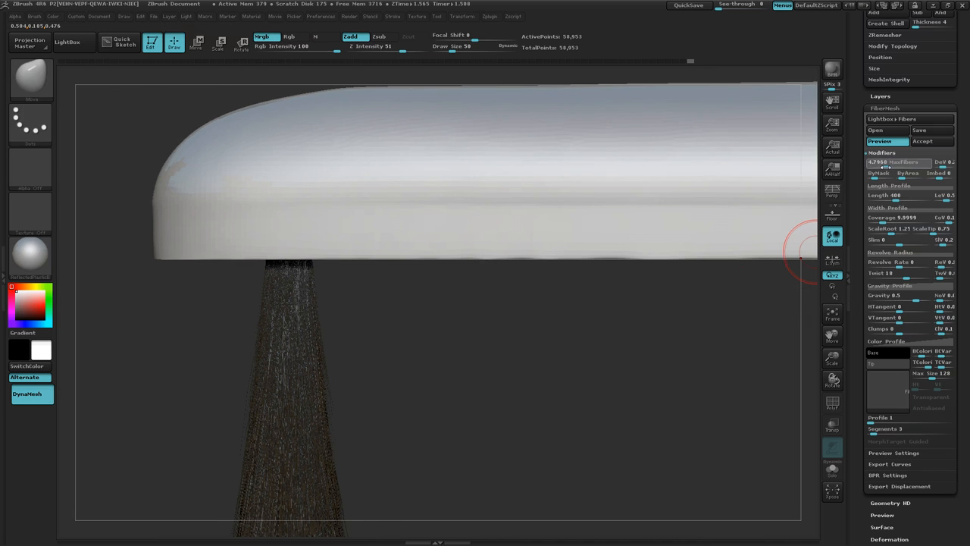
text(4)
key(Return)
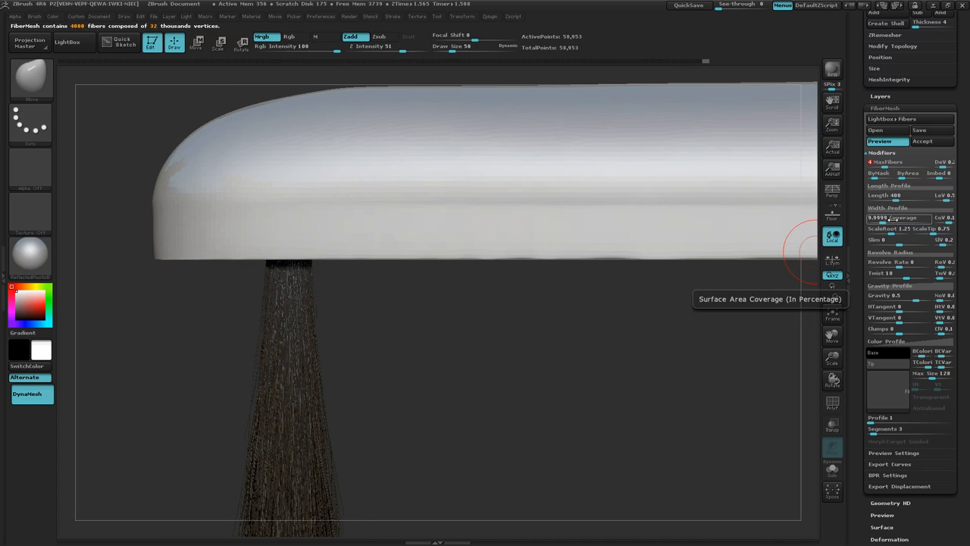
Step: Set the fiber Coverage to 90 and lower MaxFibers to 2
click(893, 219)
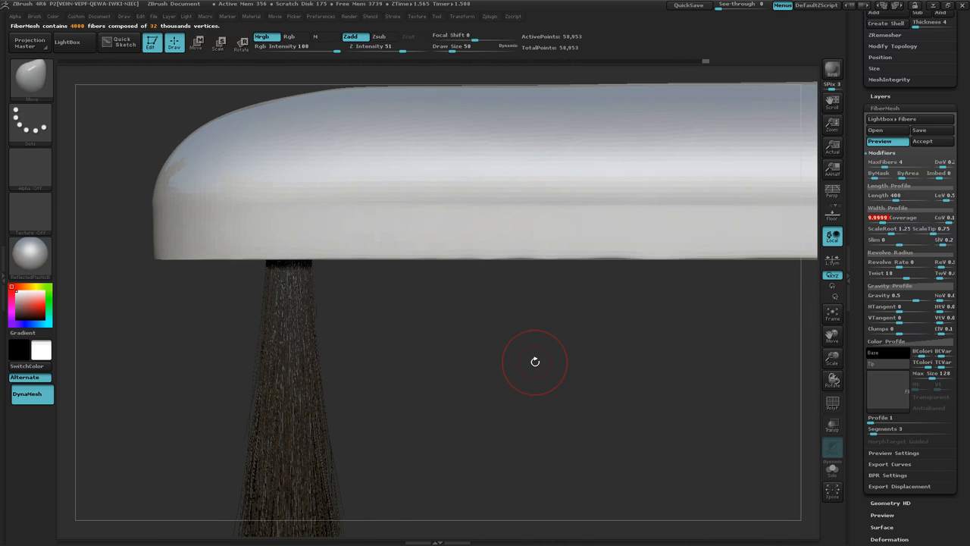
text(90)
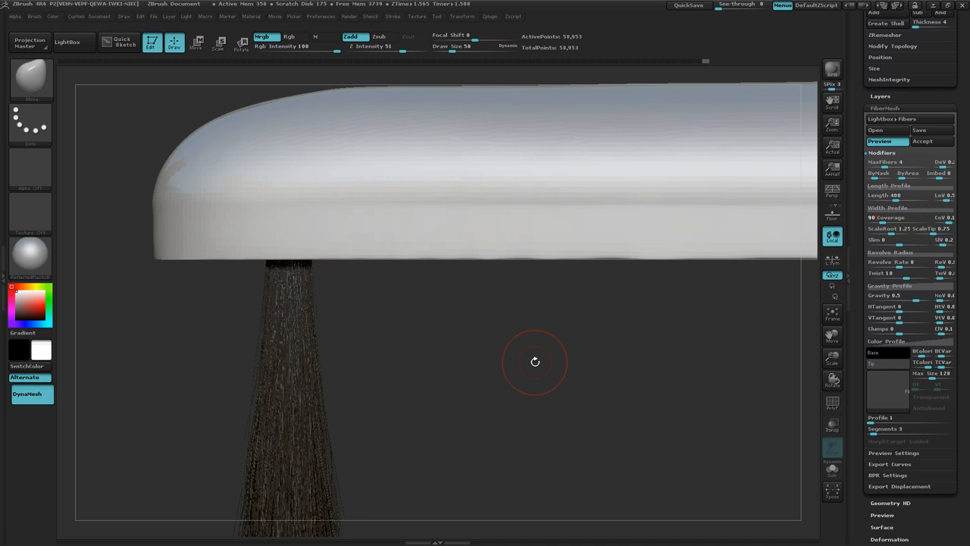
key(Return)
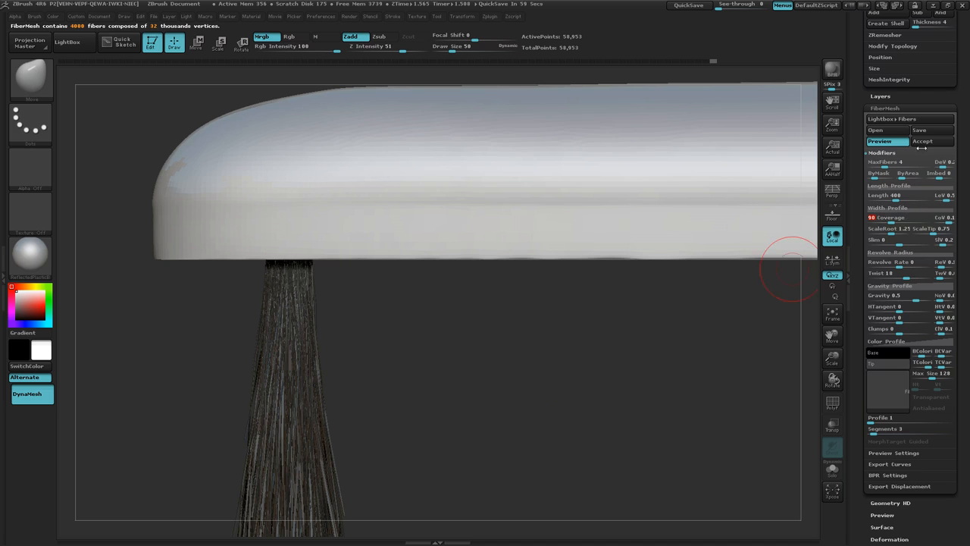
mouse_move(601, 404)
ctrl+right_down()
mouse_move(531, 404)
mouse_move(619, 407)
ctrl+right_up()
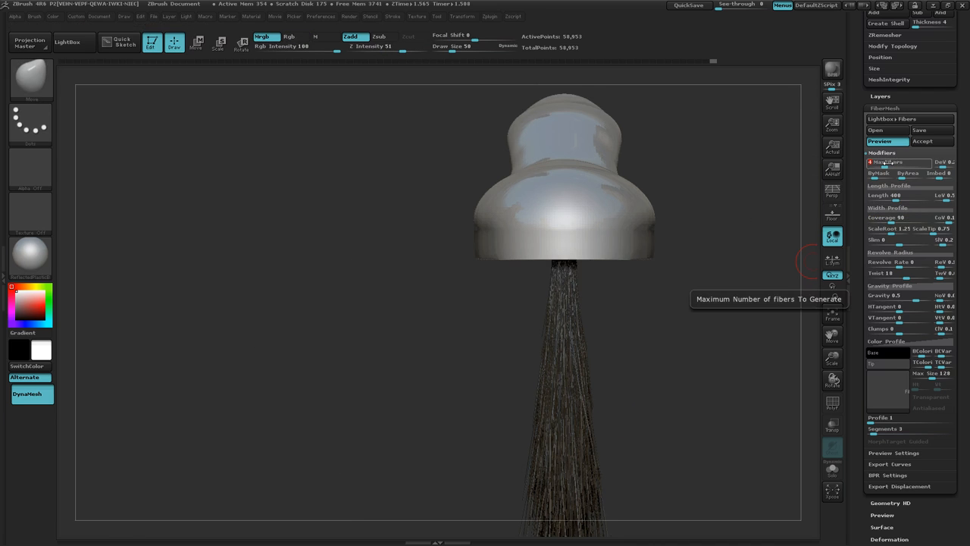
drag(888, 163, 882, 163)
mouse_move(580, 425)
right_down()
mouse_move(628, 392)
mouse_move(685, 386)
mouse_move(665, 398)
mouse_move(688, 397)
mouse_move(697, 365)
mouse_move(427, 353)
mouse_move(480, 372)
right_up()
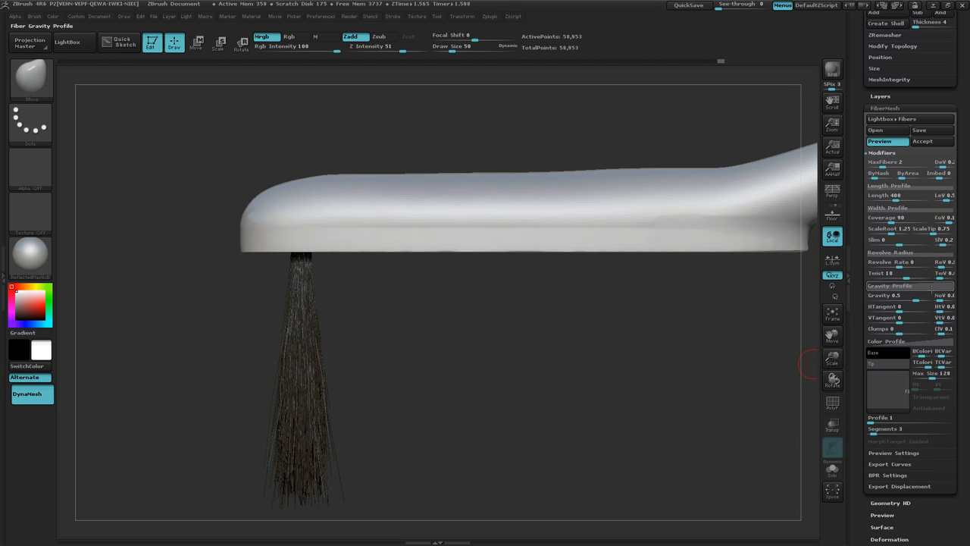
Step: Set the fiber Gravity to 1 so the bristles hang straighter from the brush head
click(928, 297)
text(1)
key(Return)
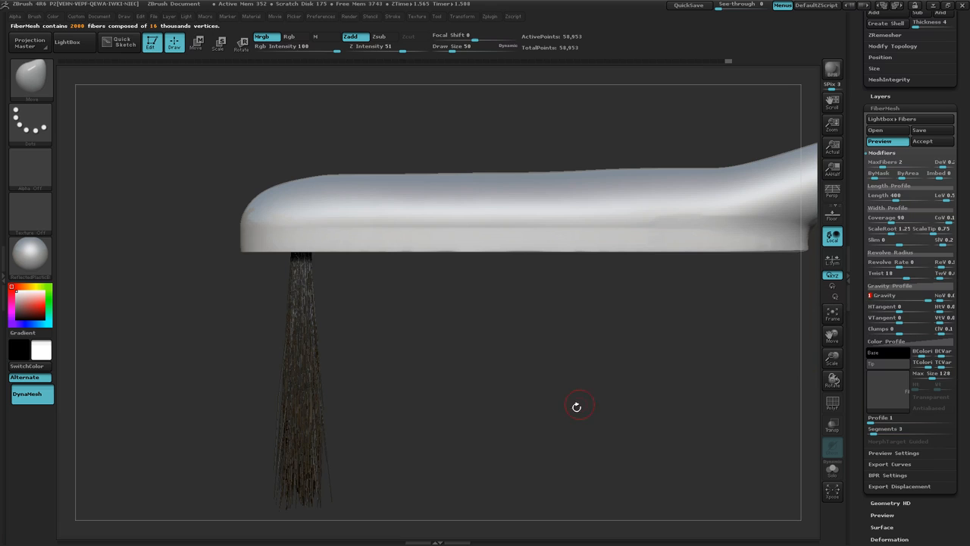
Step: Regenerate the fiber preview from angled and end-on views of the brush to compare how gravity directs the bristles
drag(540, 416, 565, 371)
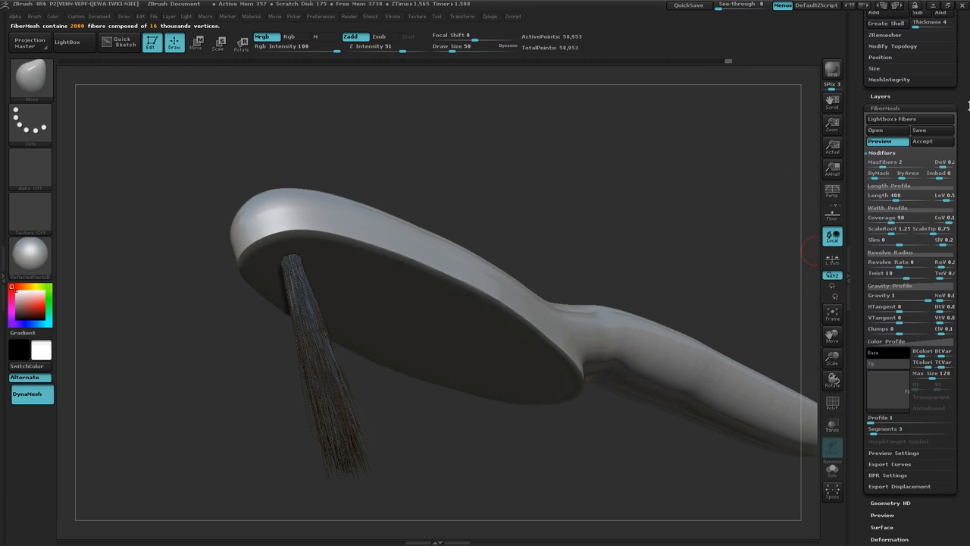
click(896, 144)
click(897, 144)
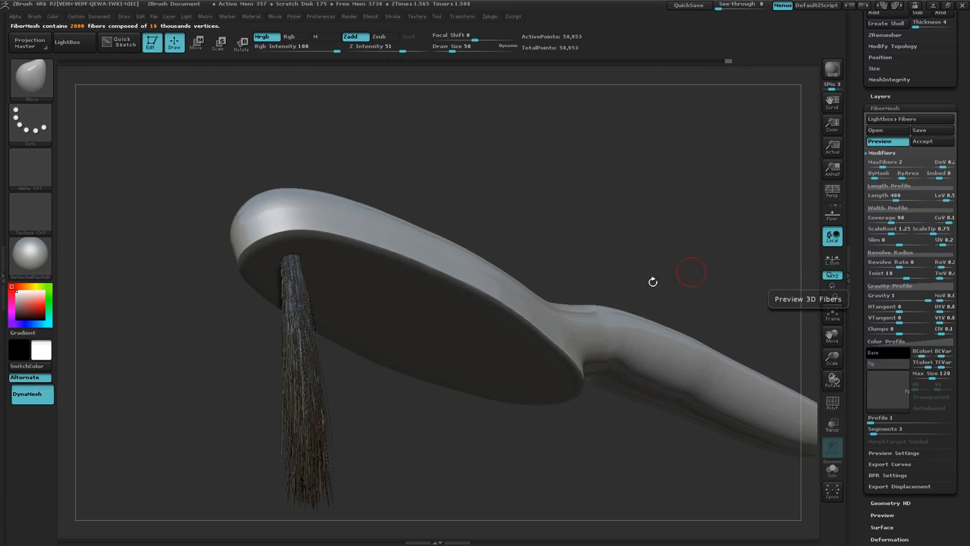
drag(654, 280, 663, 306)
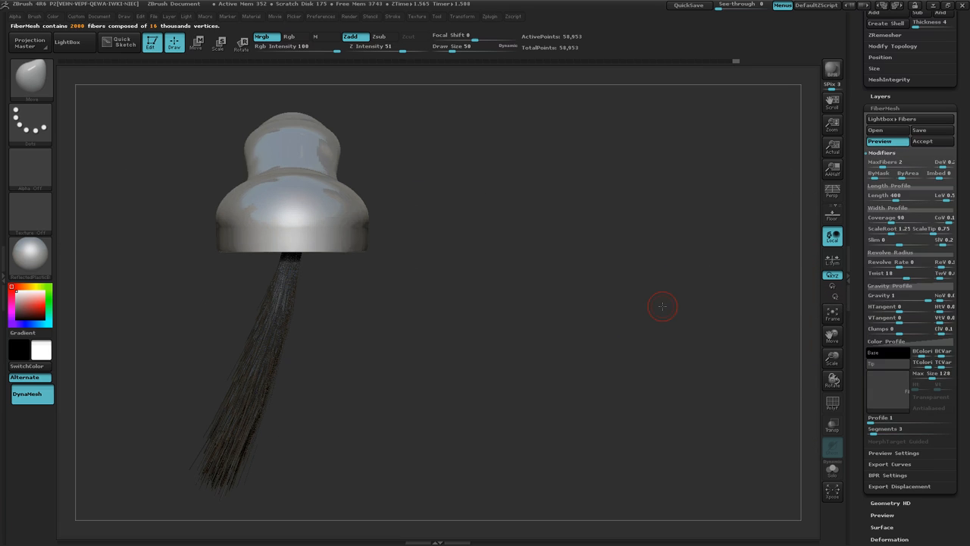
click(900, 142)
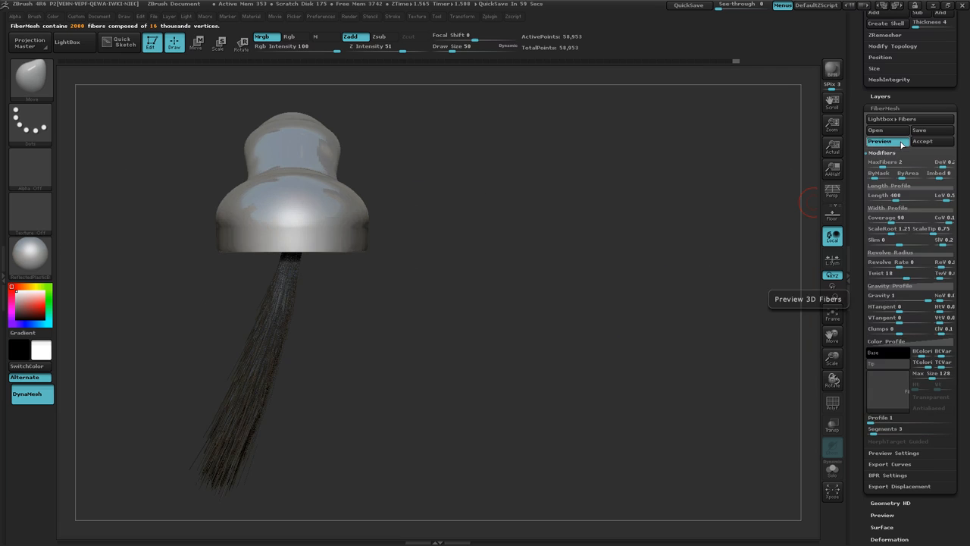
click(900, 142)
drag(653, 289, 611, 306)
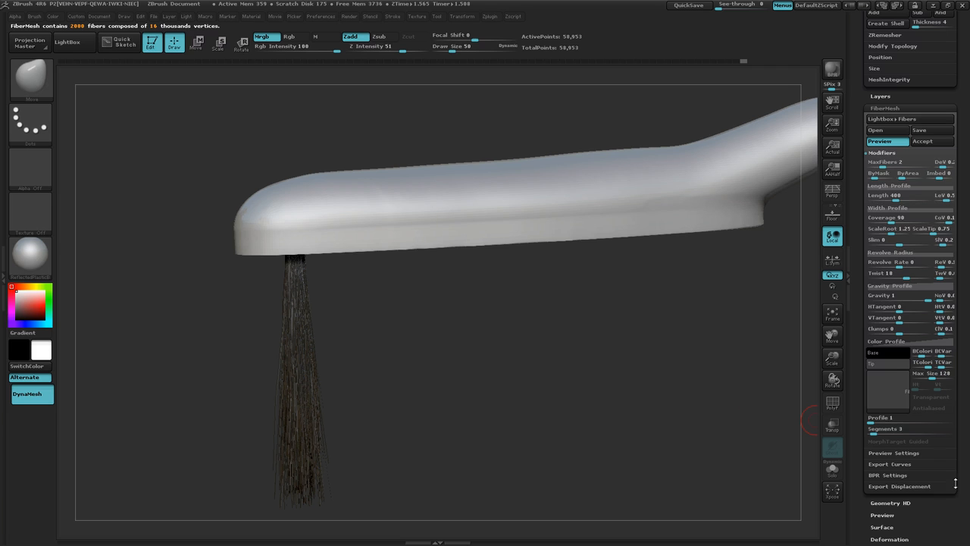
Step: Turn on the mesh's Double display property and regenerate the fiber preview on the brush head
drag(962, 504, 959, 413)
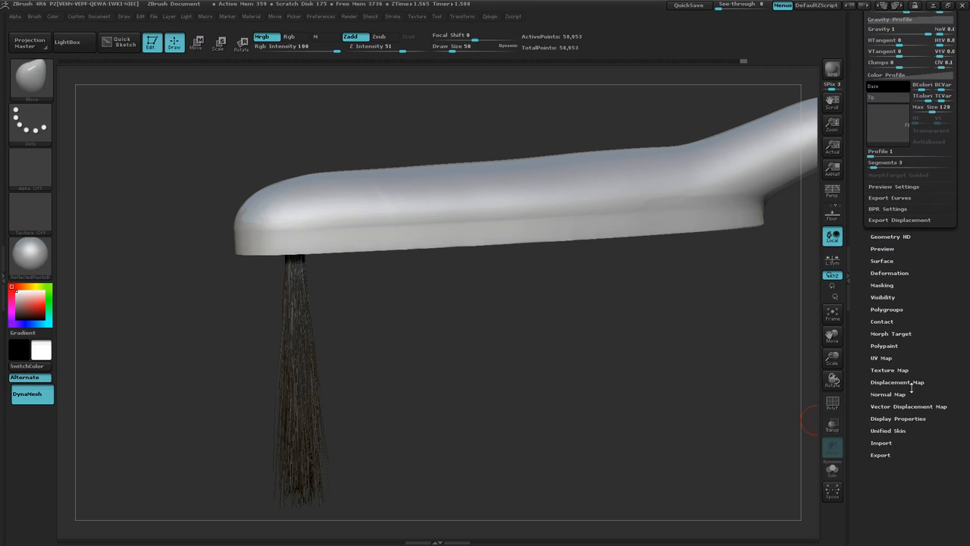
click(882, 419)
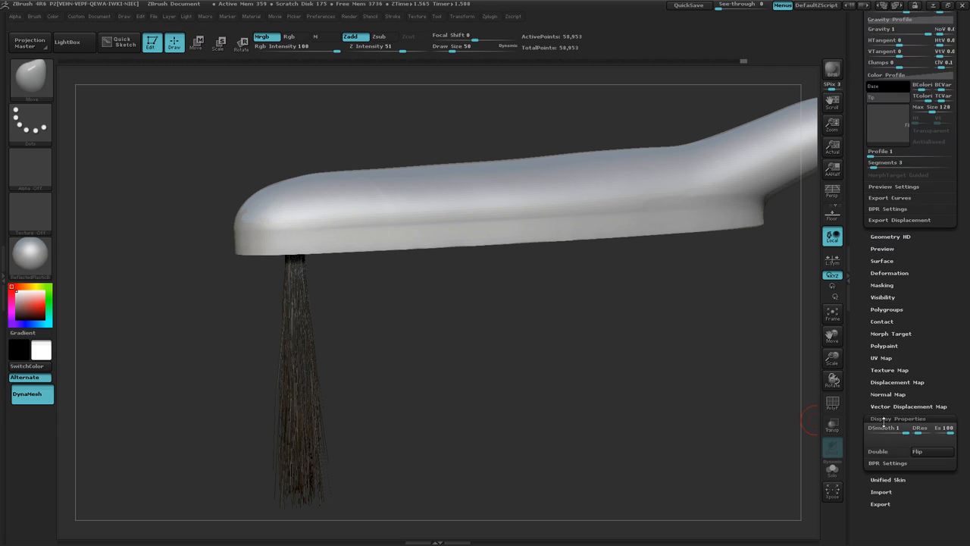
click(887, 453)
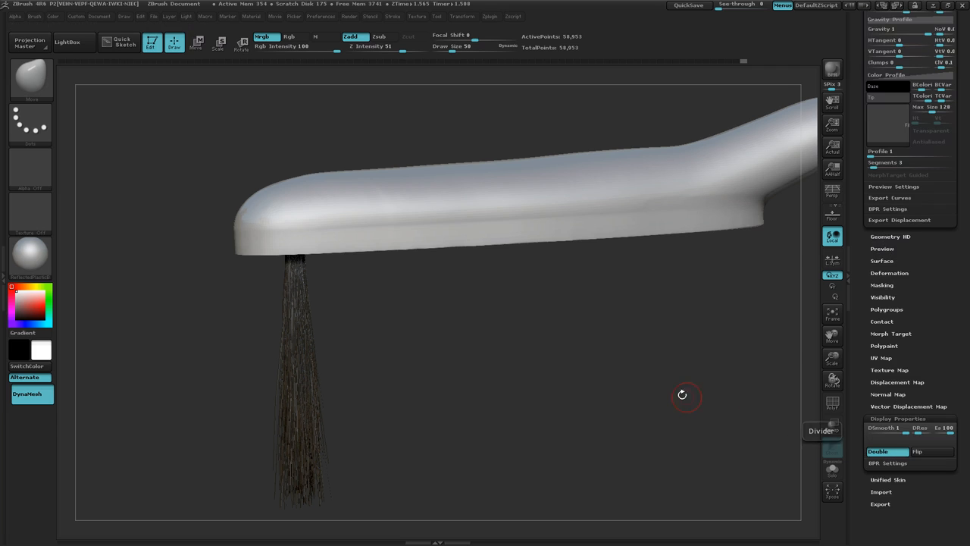
drag(967, 260, 960, 211)
click(887, 327)
click(881, 327)
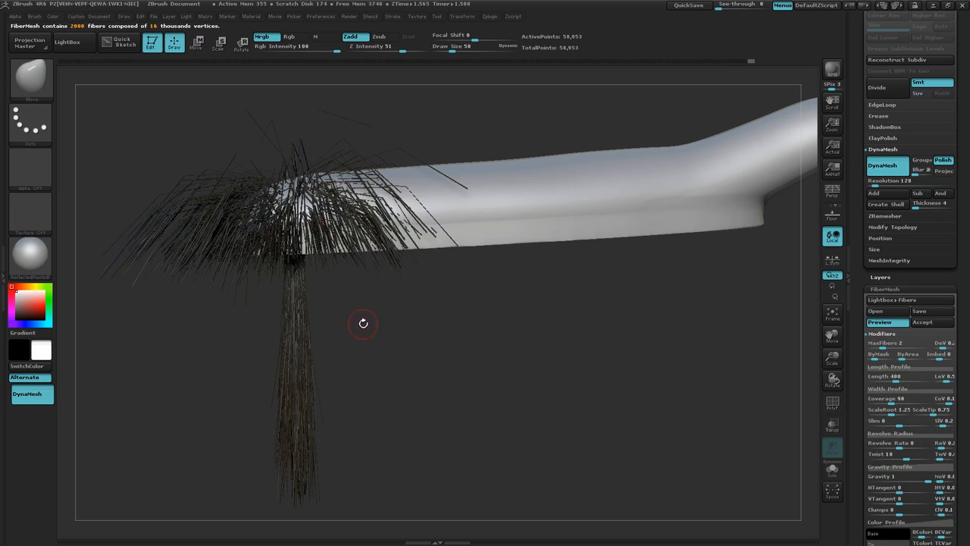
drag(363, 323, 552, 387)
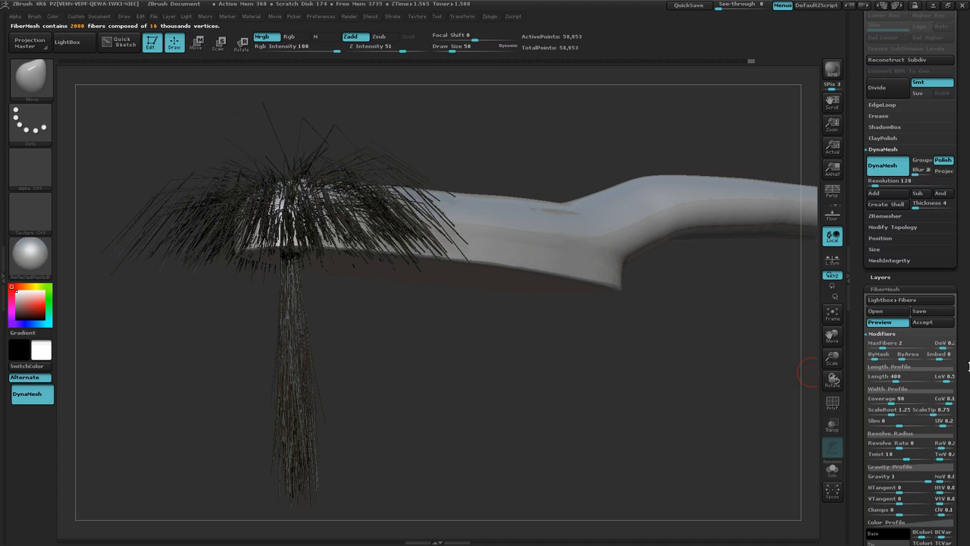
Step: Remove the fiber preview and turn the Double display property back off
click(900, 326)
drag(966, 360, 969, 232)
click(900, 388)
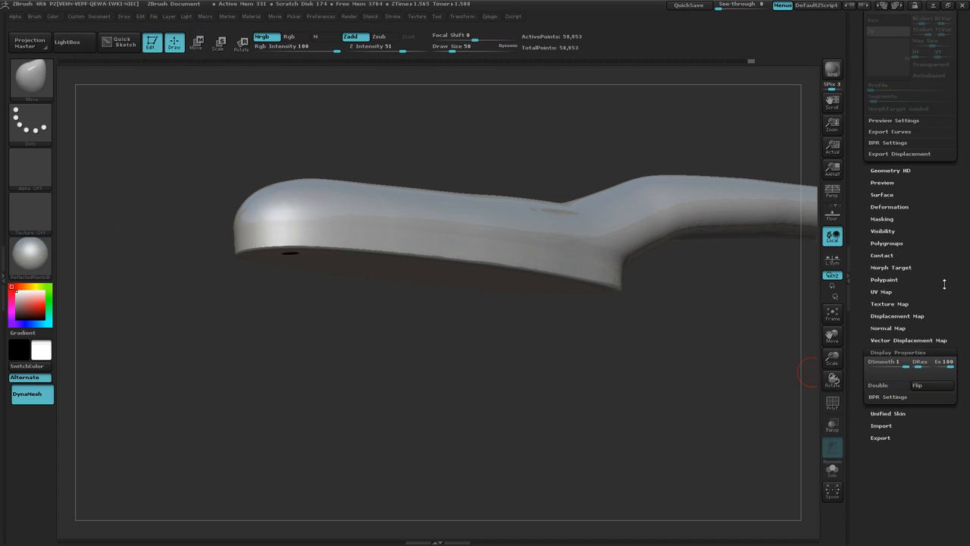
Step: Regenerate the fiber preview and compare how the bristles hang in end-on and side views of the brush
drag(946, 283, 964, 389)
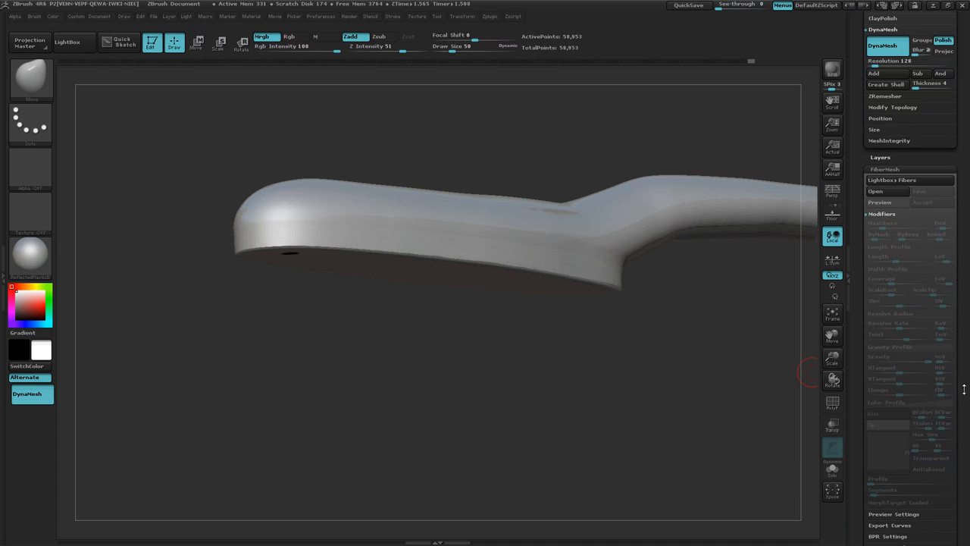
click(879, 203)
drag(782, 265, 488, 412)
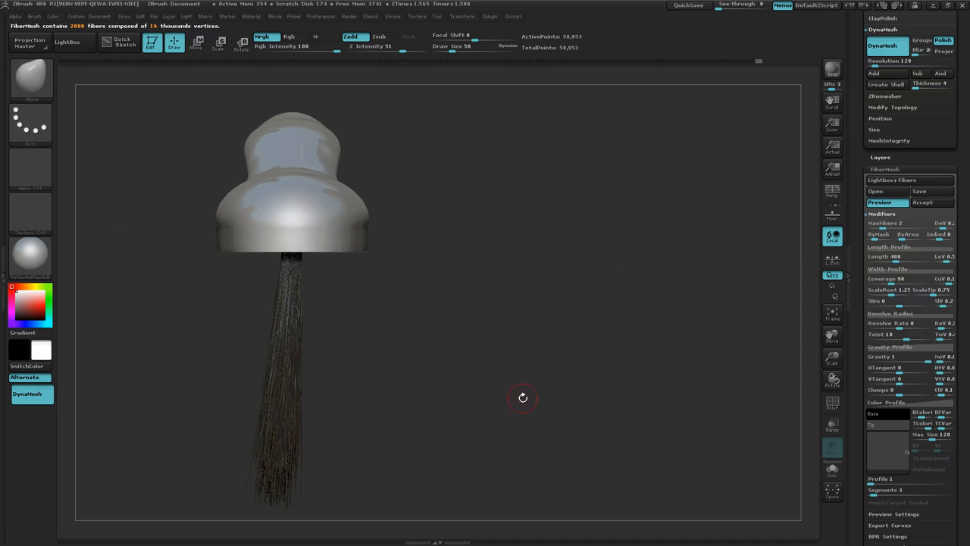
click(891, 203)
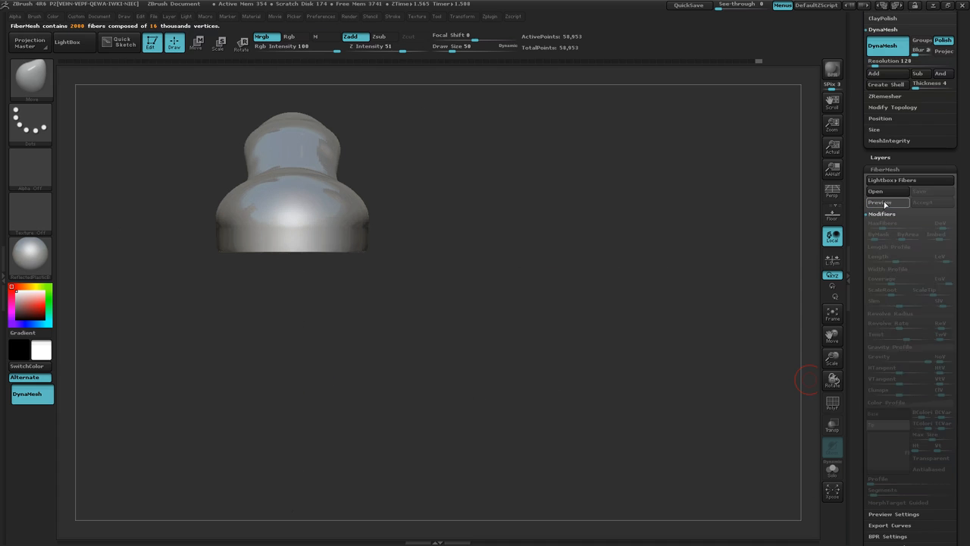
click(886, 204)
drag(704, 362, 558, 379)
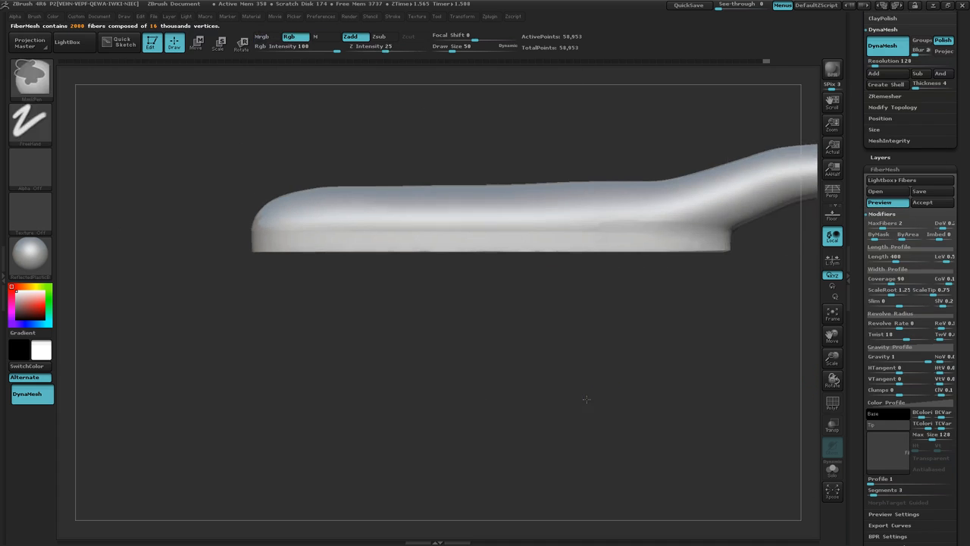
Step: Raise the fiber Clumps value to about 0.2978 to draw the bristles closer together
drag(584, 396, 561, 407)
mouse_move(560, 407)
ctrl+right_down()
mouse_move(543, 374)
mouse_move(523, 379)
ctrl+right_up()
mouse_move(523, 379)
ctrl+right_down()
mouse_move(500, 372)
mouse_move(521, 370)
ctrl+right_up()
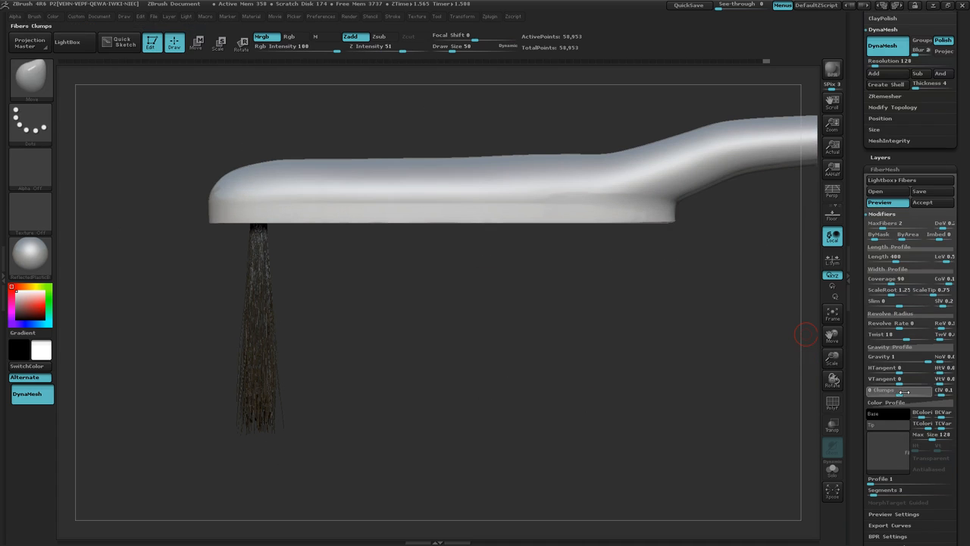
drag(910, 391, 912, 395)
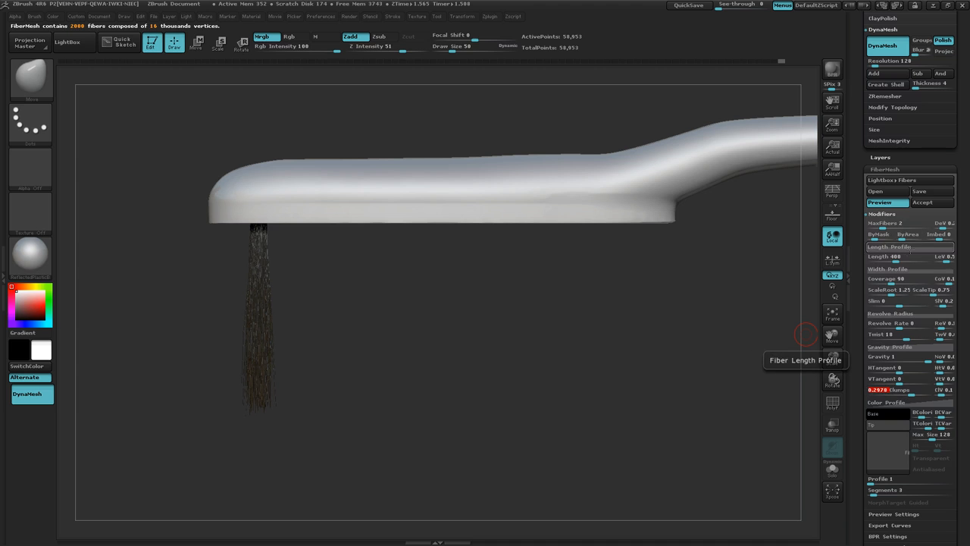
Step: Set the fiber ScaleRoot to 1
drag(962, 415, 961, 372)
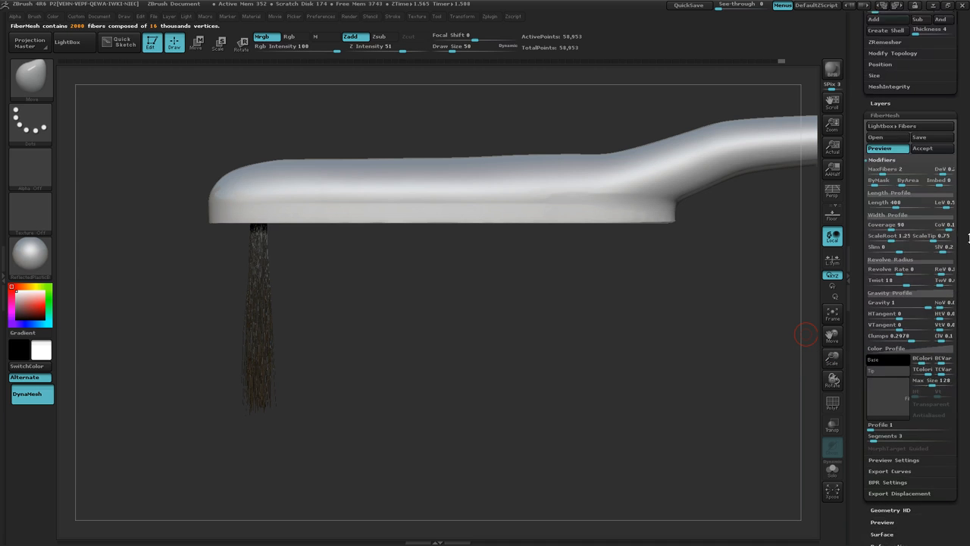
scroll(910, 258, up, 3)
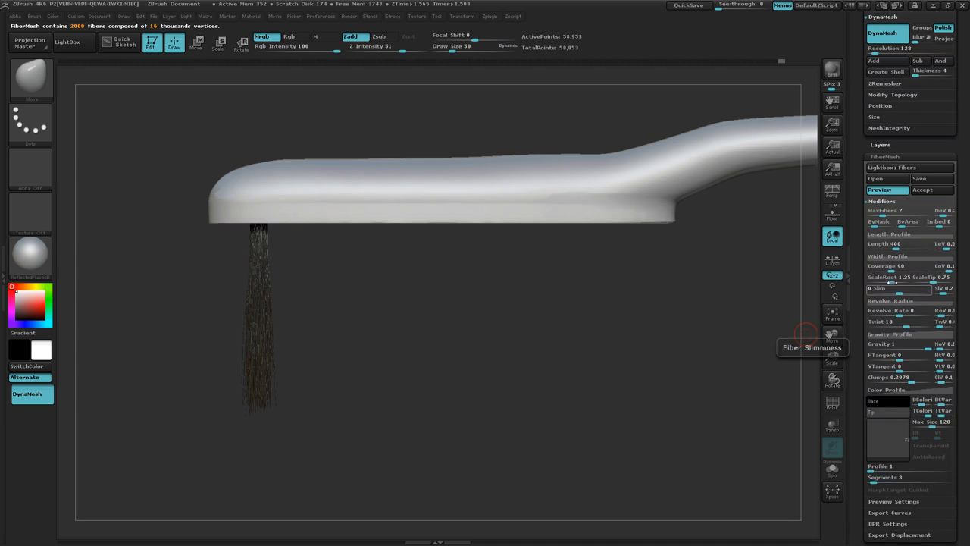
click(889, 281)
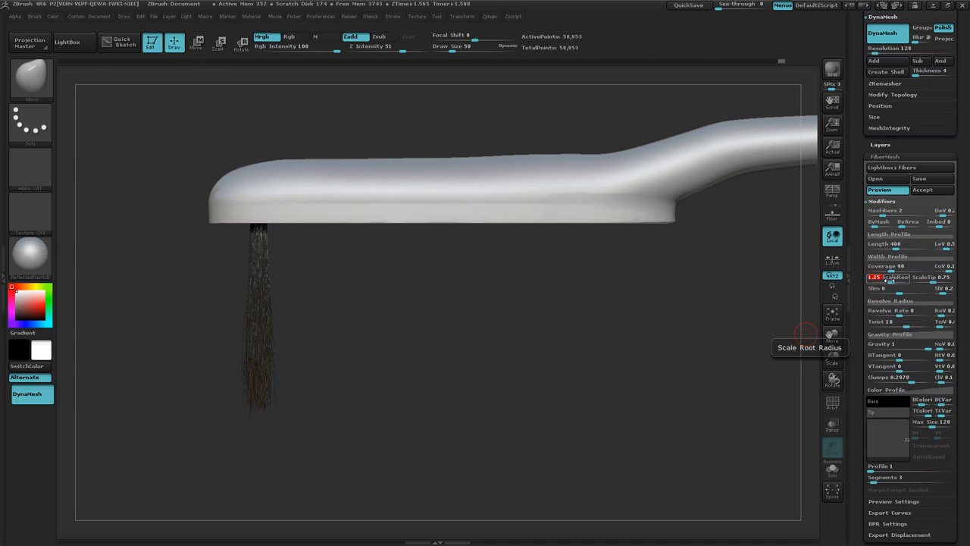
text(1)
key(Return)
Step: Try a fiber ScaleTip of about 2.4085 and examine the thickness of the bristle tips up close
click(931, 279)
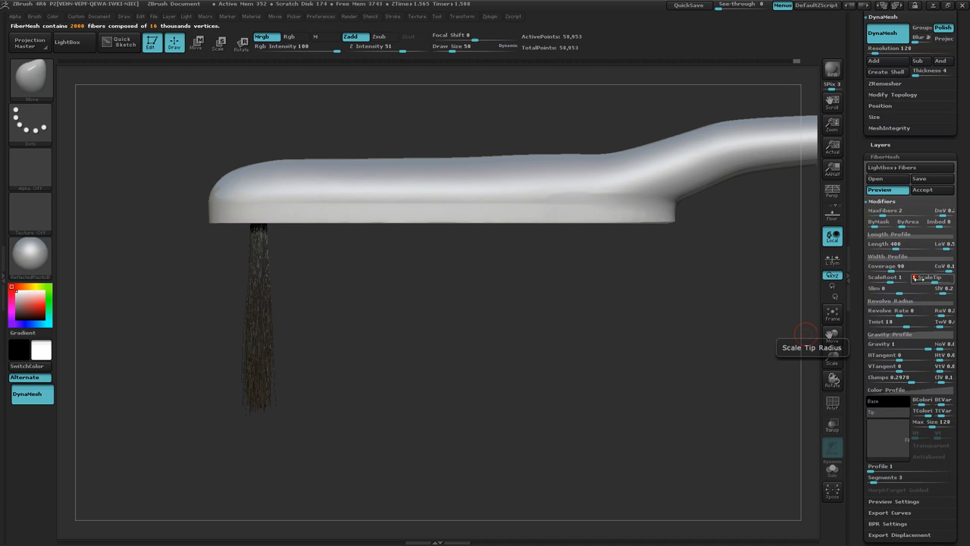
click(940, 282)
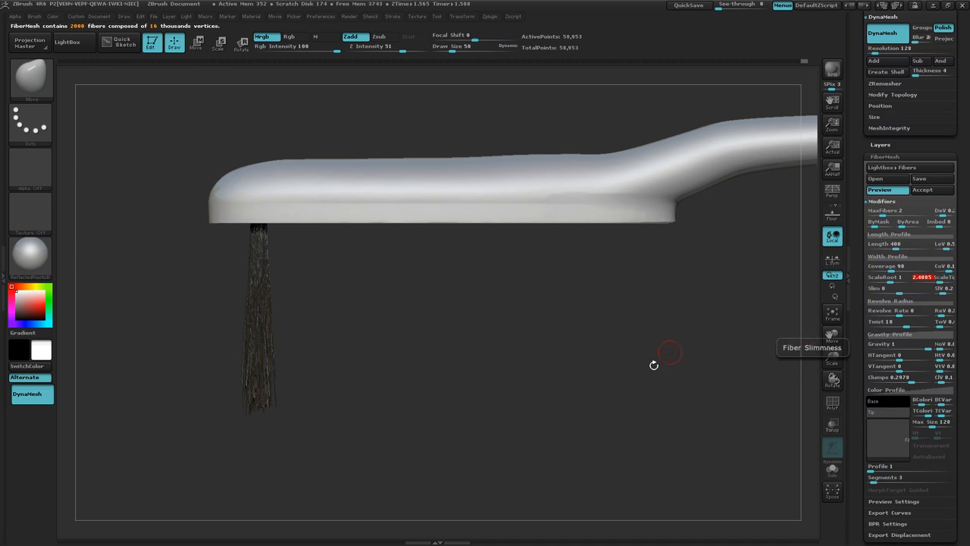
ctrl+right_drag(336, 381, 510, 363)
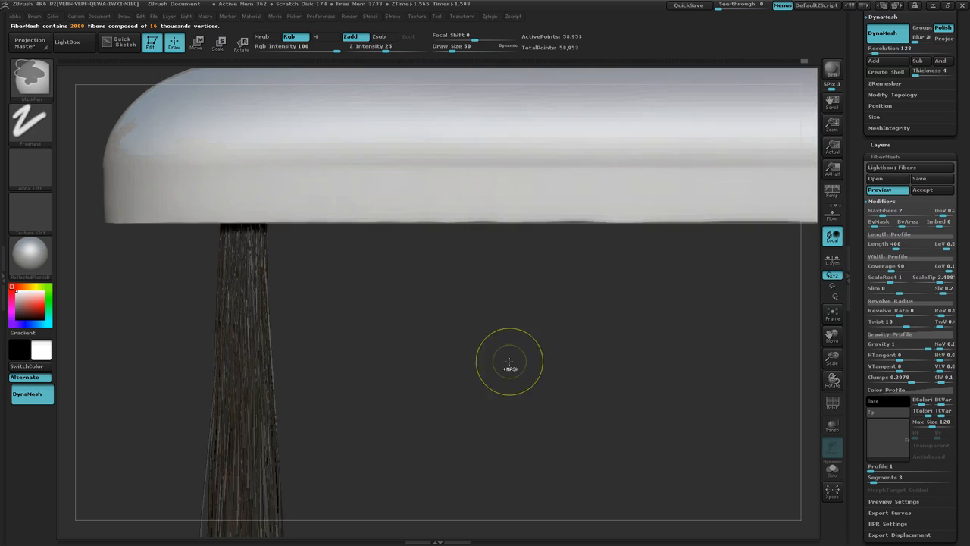
alt+right_drag(456, 445, 470, 304)
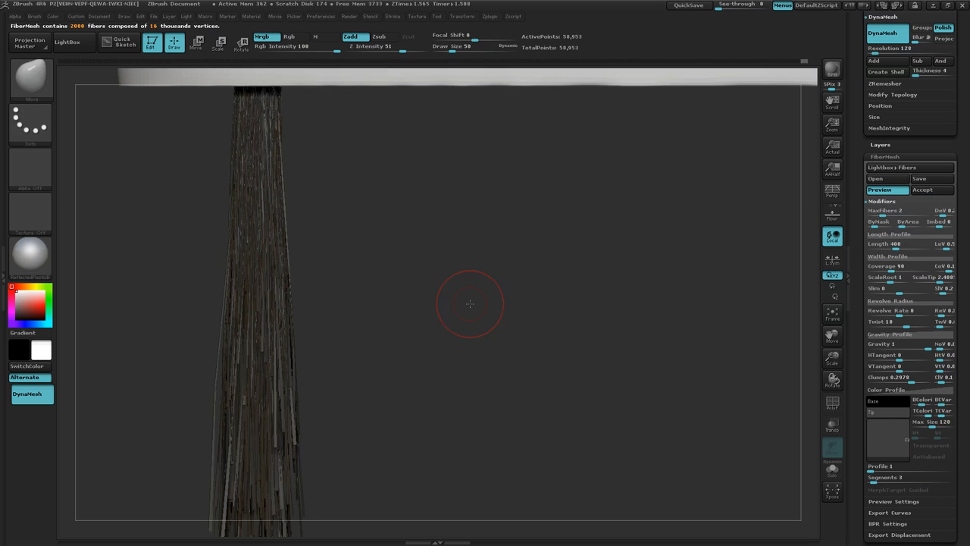
ctrl+right_drag(511, 330, 481, 328)
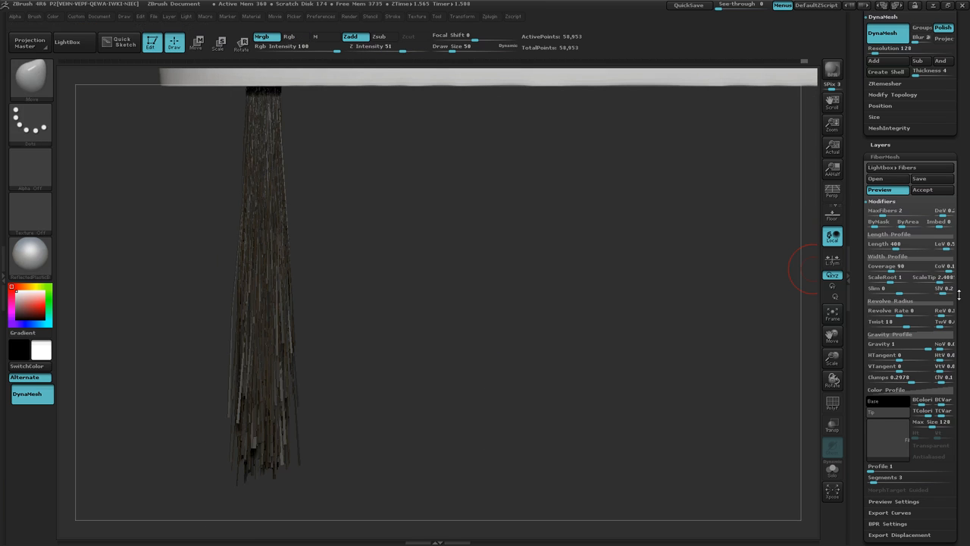
Step: Set the fiber ScaleTip to 2
click(941, 279)
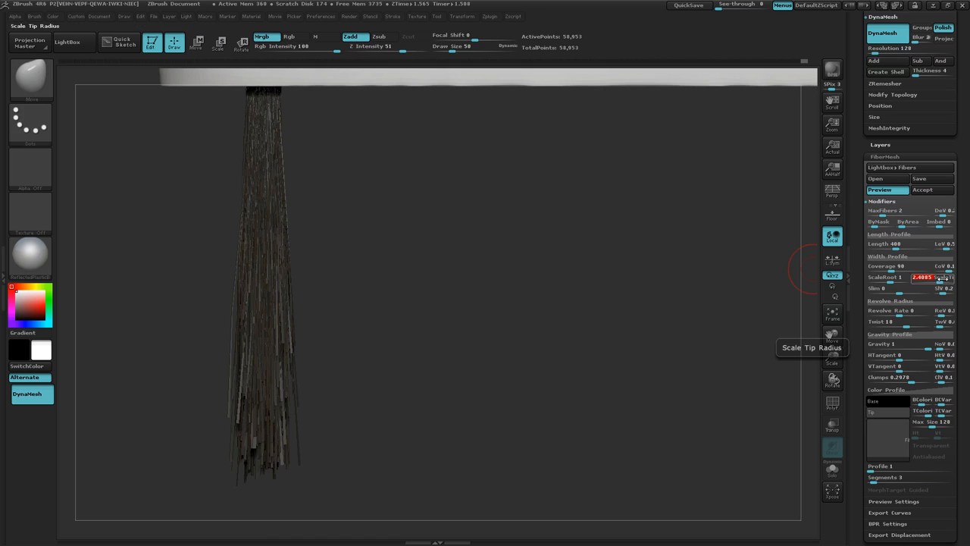
text(2)
key(Return)
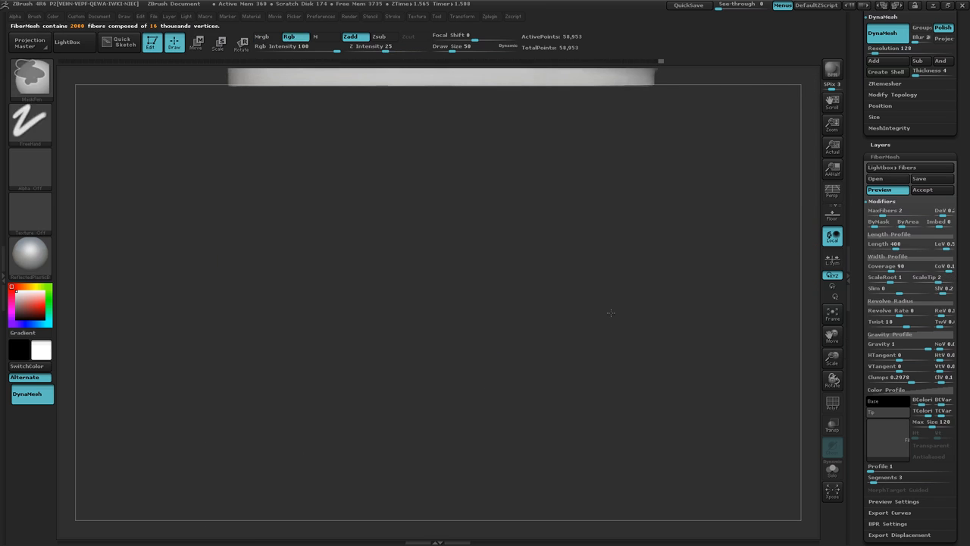
Step: Examine the bristle tuft from a distance and up close to judge its shape and tip thickness
ctrl+right_drag(611, 313, 570, 302)
mouse_move(505, 263)
right_down()
mouse_move(511, 285)
mouse_move(506, 265)
mouse_move(495, 273)
right_up()
alt+right_drag(490, 212, 513, 347)
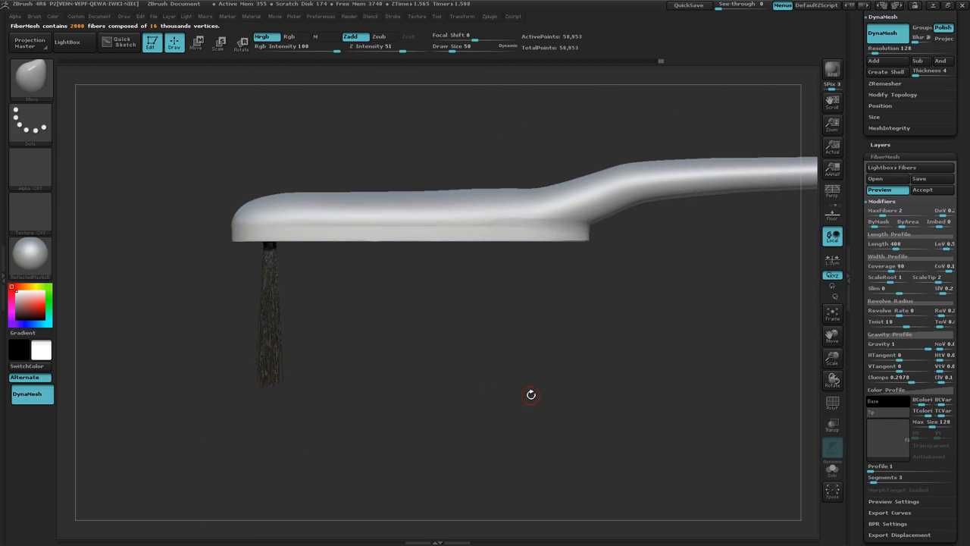
alt+right_drag(530, 395, 496, 369)
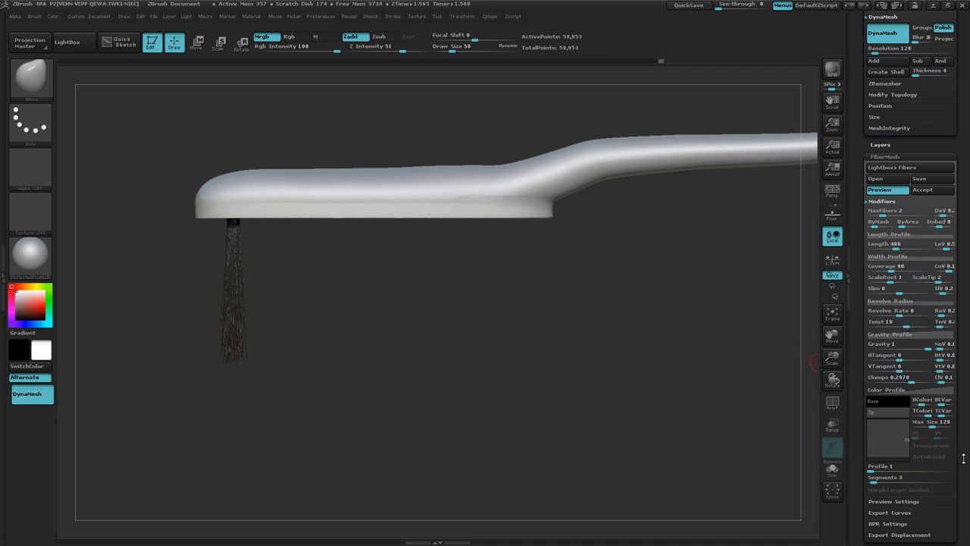
scroll(959, 409, down, 5)
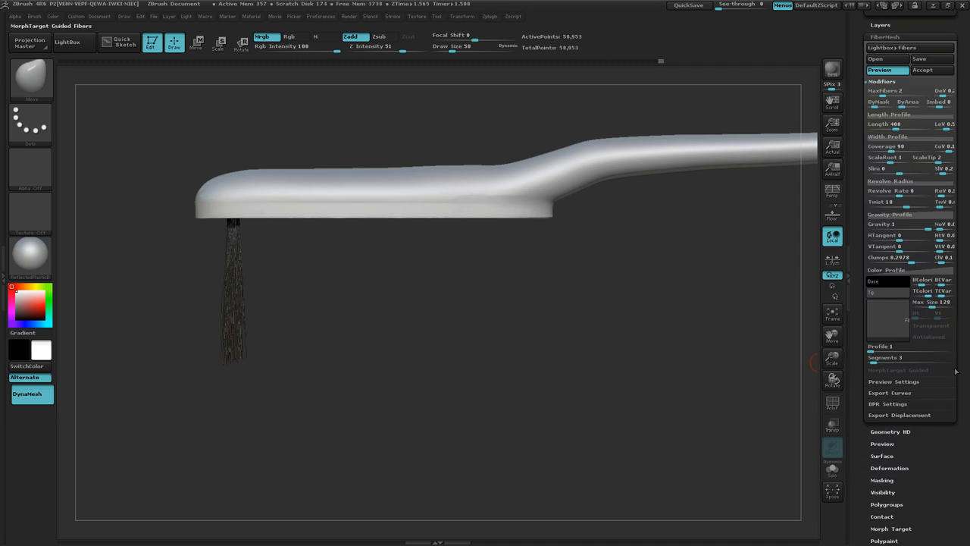
mouse_move(964, 341)
mouse_down()
mouse_move(963, 332)
mouse_move(963, 340)
mouse_up()
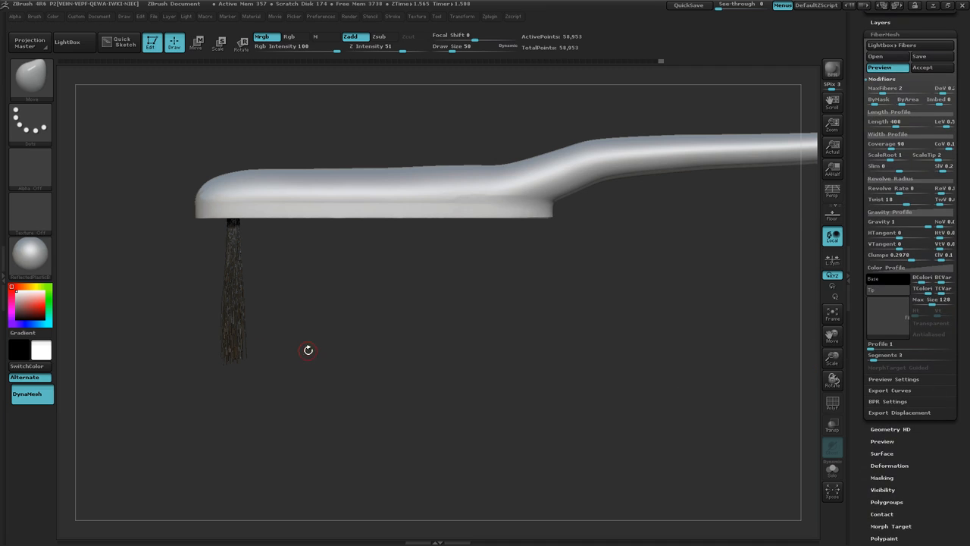
ctrl+right_drag(260, 330, 508, 315)
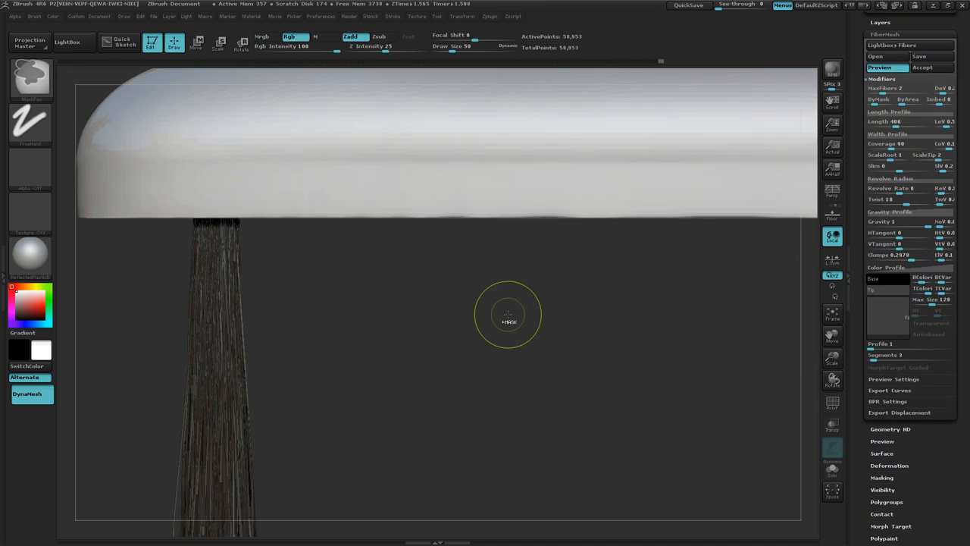
drag(443, 390, 454, 298)
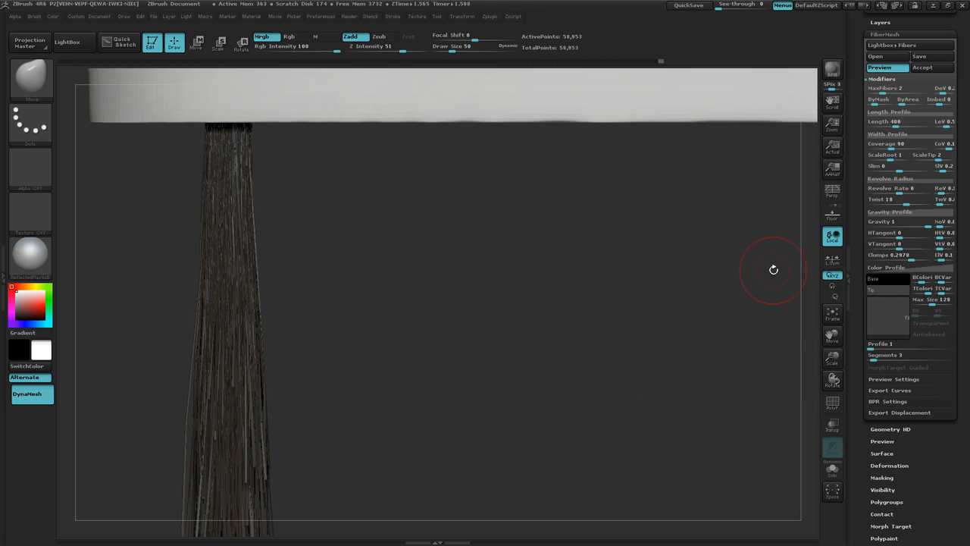
ctrl+right_drag(597, 376, 522, 355)
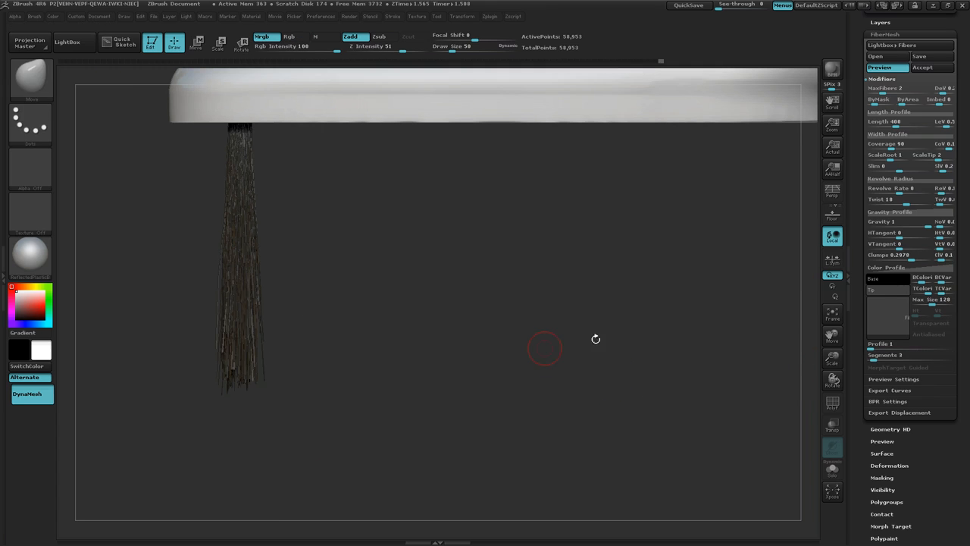
Step: Try a different number of Segments per fiber and set it back to 3
click(876, 360)
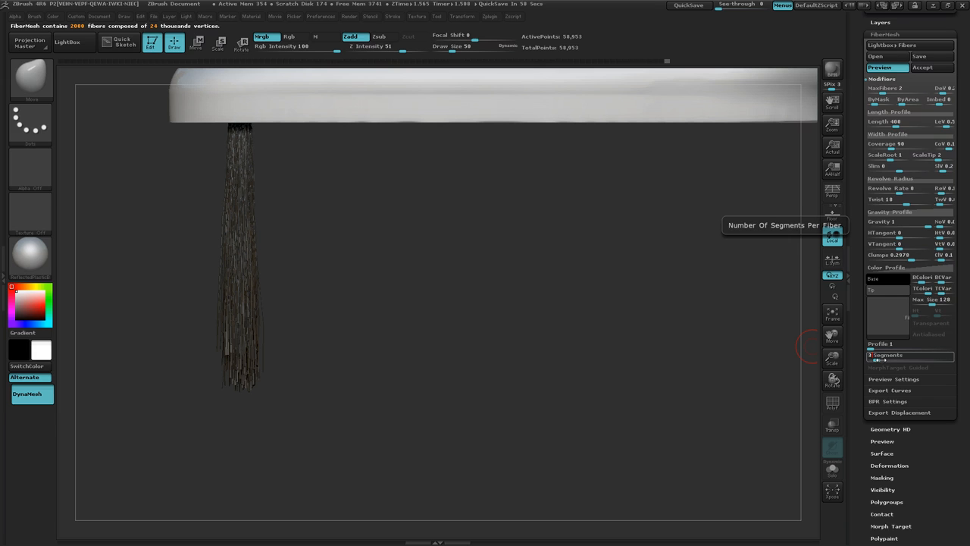
key(Return)
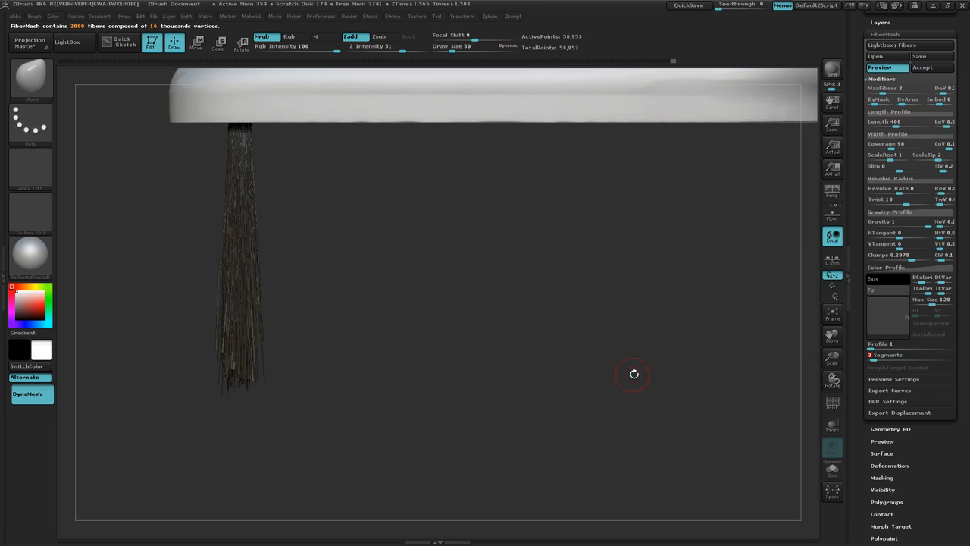
drag(634, 373, 551, 372)
mouse_move(569, 286)
mouse_down()
mouse_move(563, 268)
mouse_move(557, 349)
mouse_up()
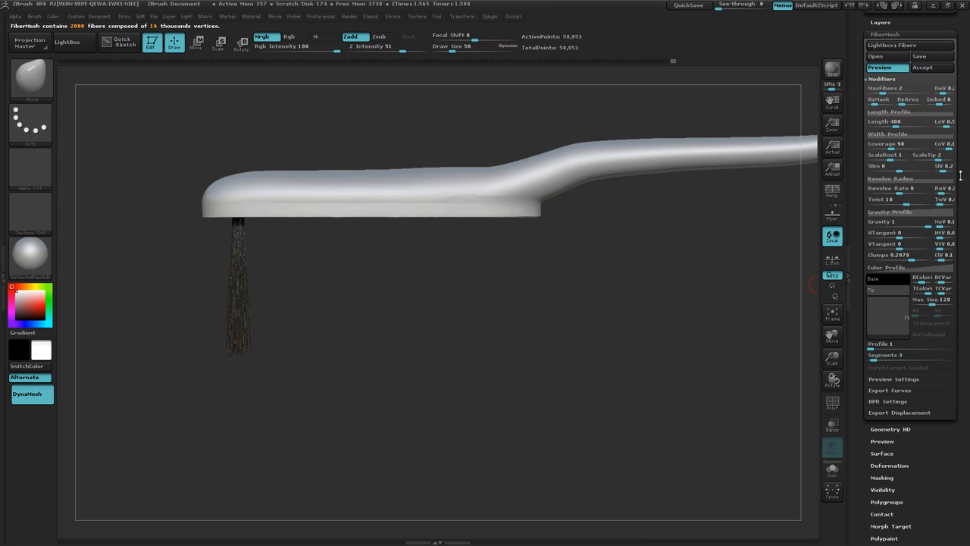
Step: Set the fiber Length to 600 to lengthen the bristles
click(905, 122)
click(885, 120)
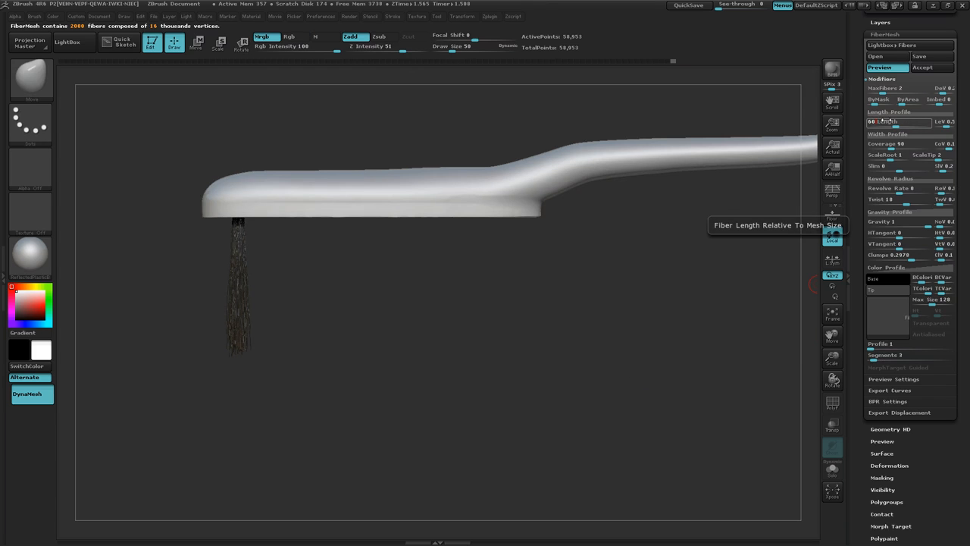
text(60)
key(Return)
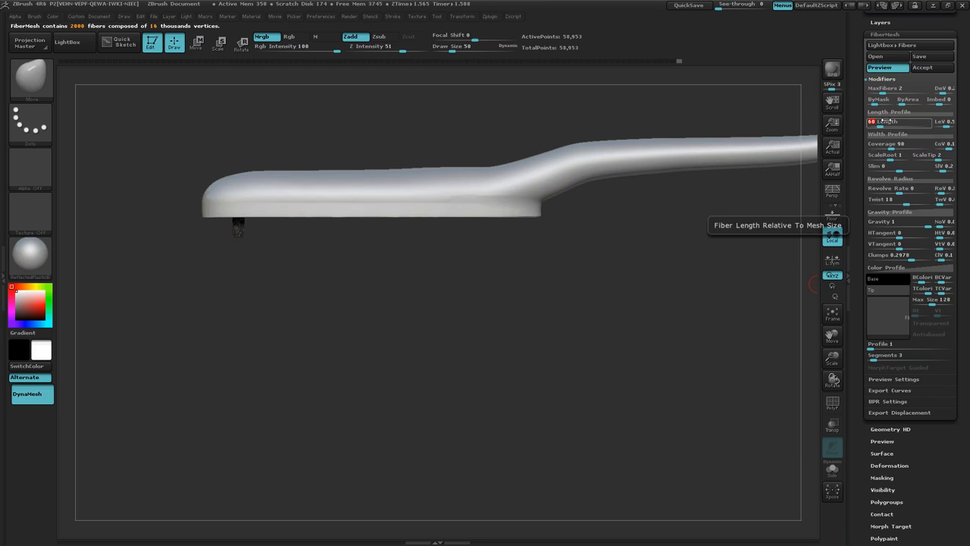
key(Return)
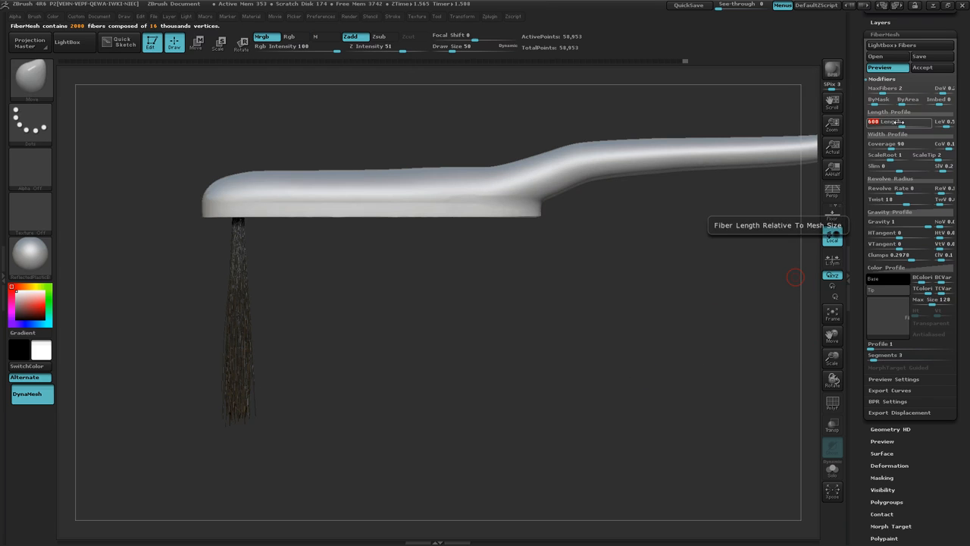
Step: Set the fiber Length to 650 and accept the FiberMesh preview as a new subtool
text(0)
key(Return)
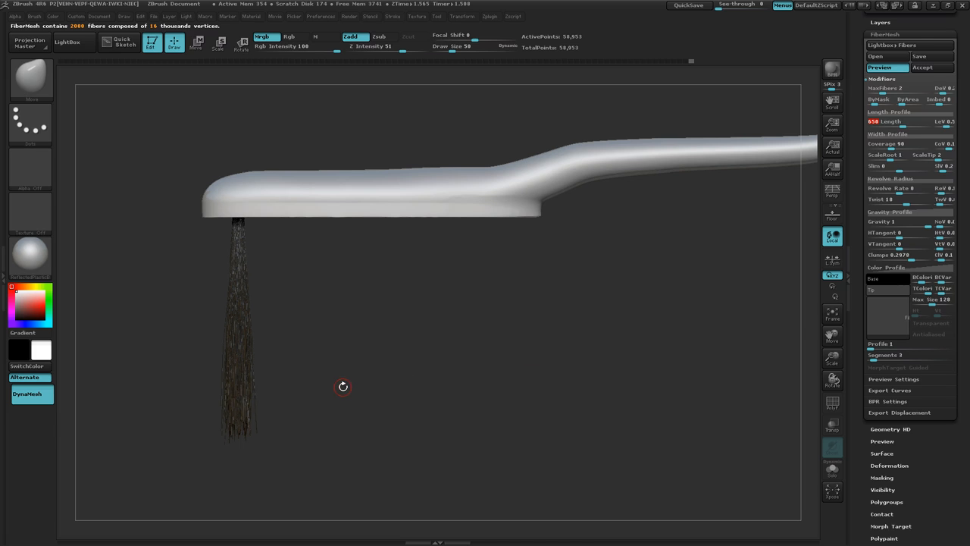
drag(959, 214, 960, 234)
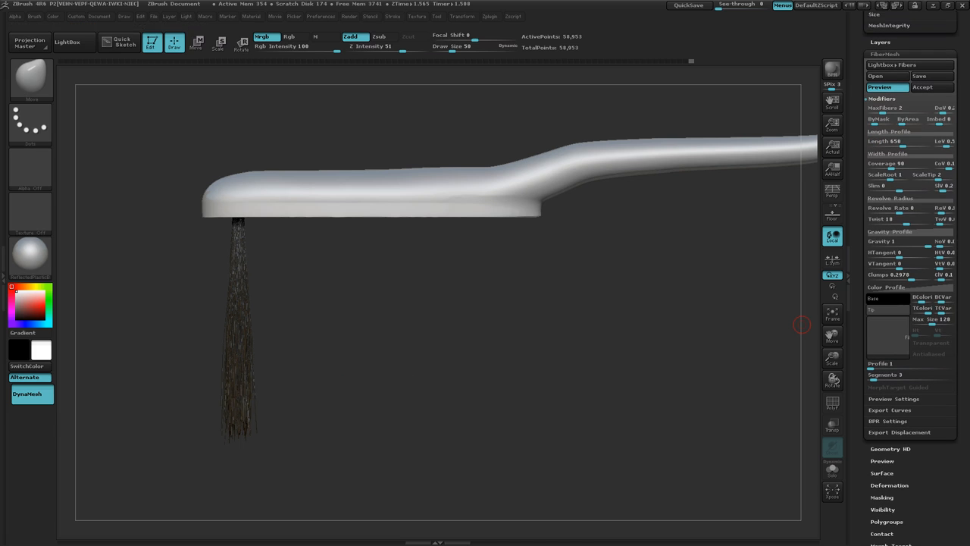
click(931, 88)
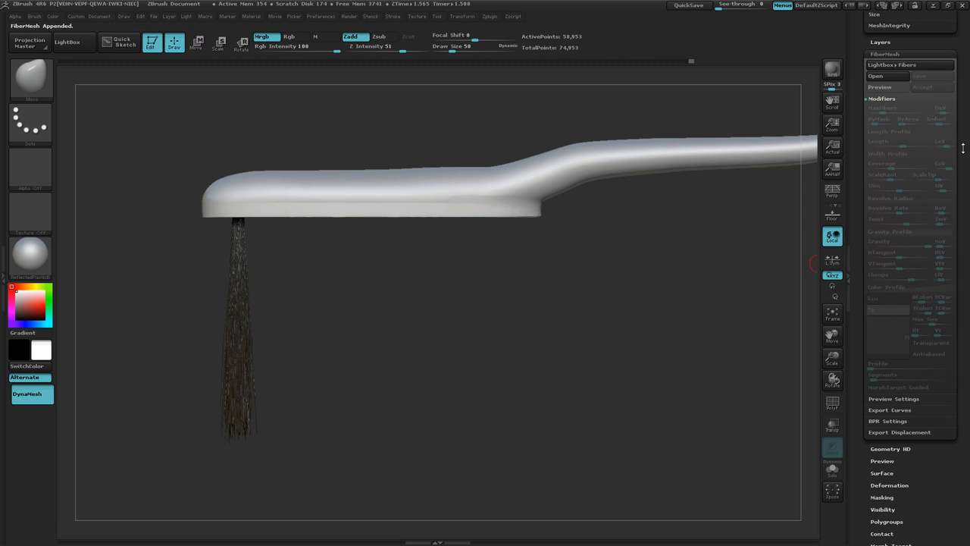
Step: Rename the PolySphere toothbrush subtool as handle
drag(969, 206, 969, 281)
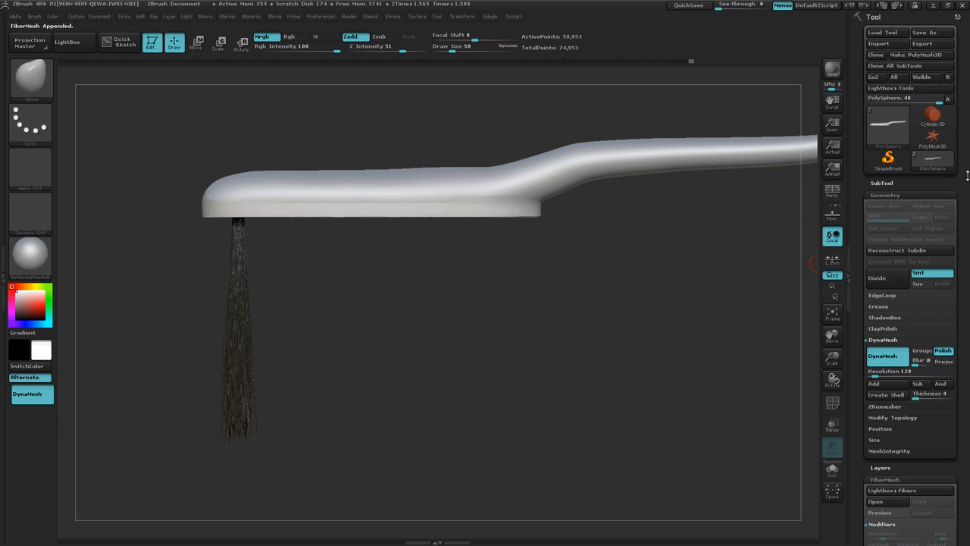
click(883, 183)
mouse_move(940, 226)
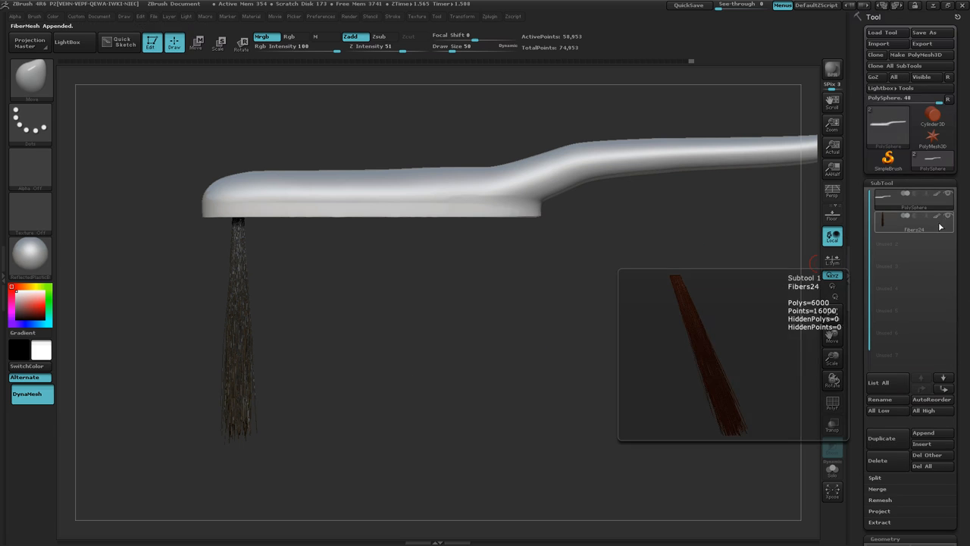
mouse_move(921, 206)
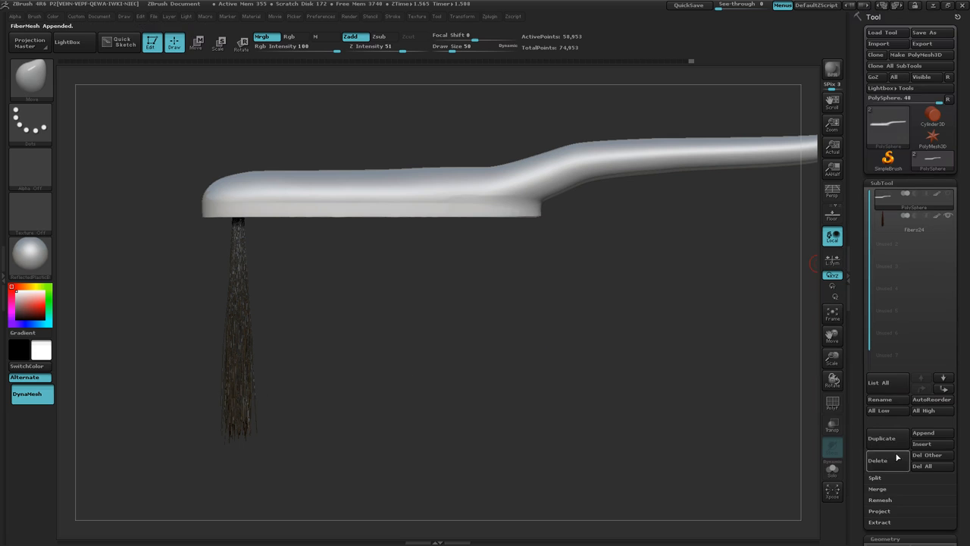
click(888, 400)
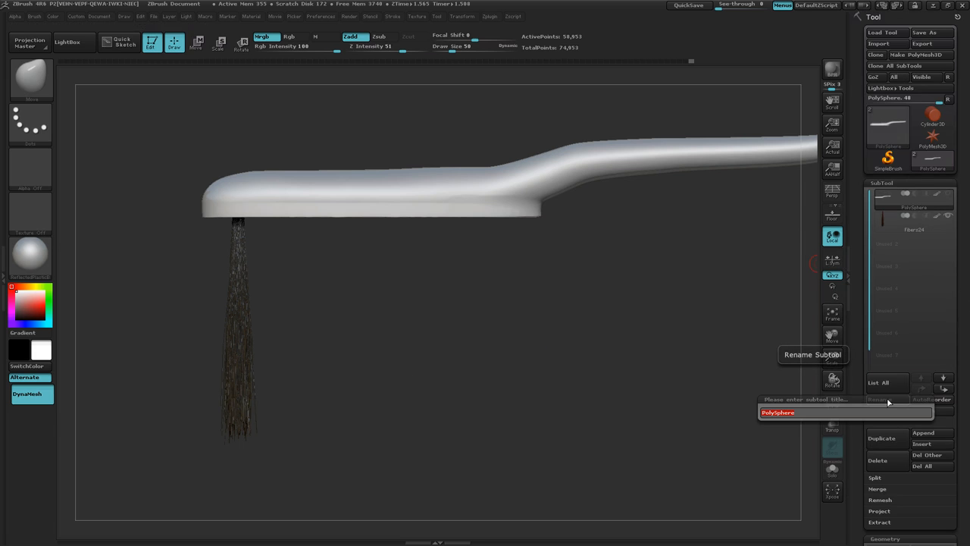
text(handle)
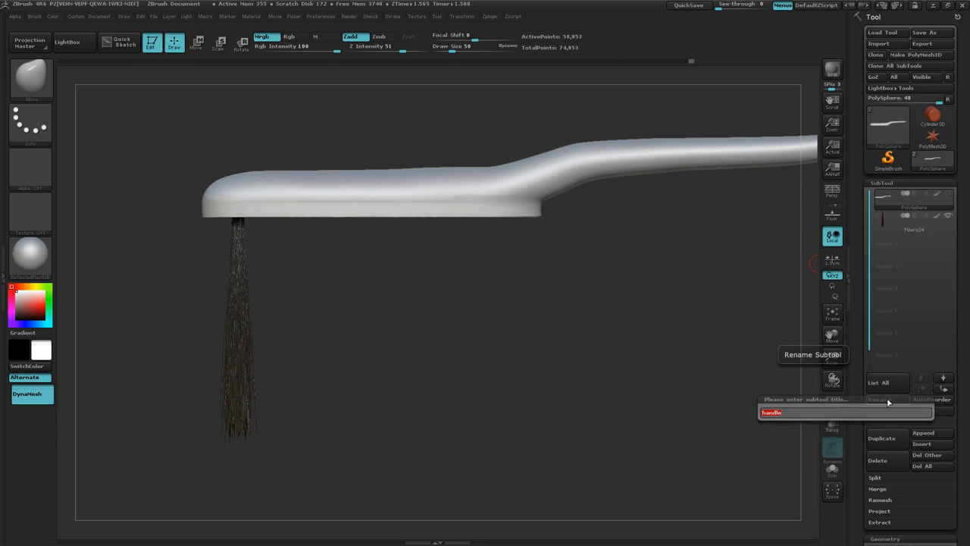
key(Return)
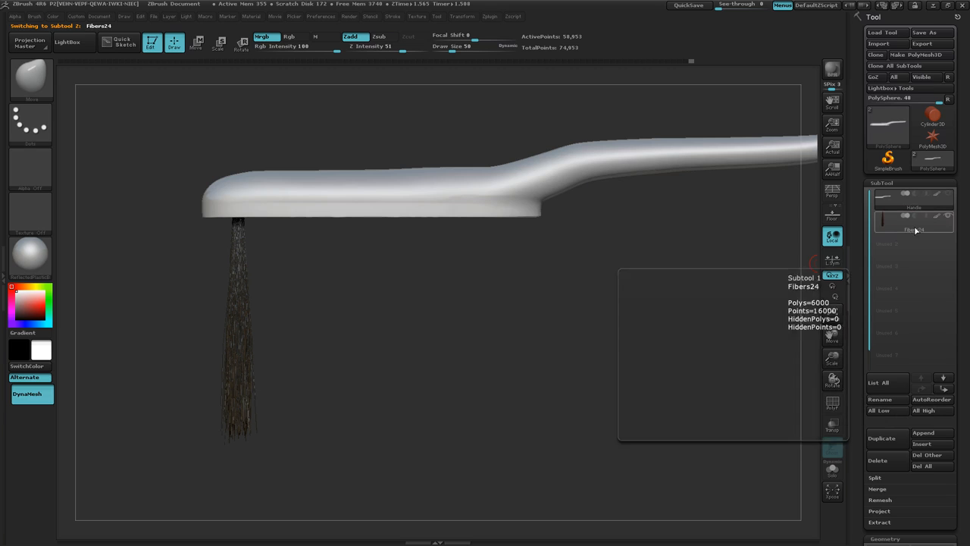
Step: Make the Fibers24 subtool active and turn the handle's visibility back on
click(914, 226)
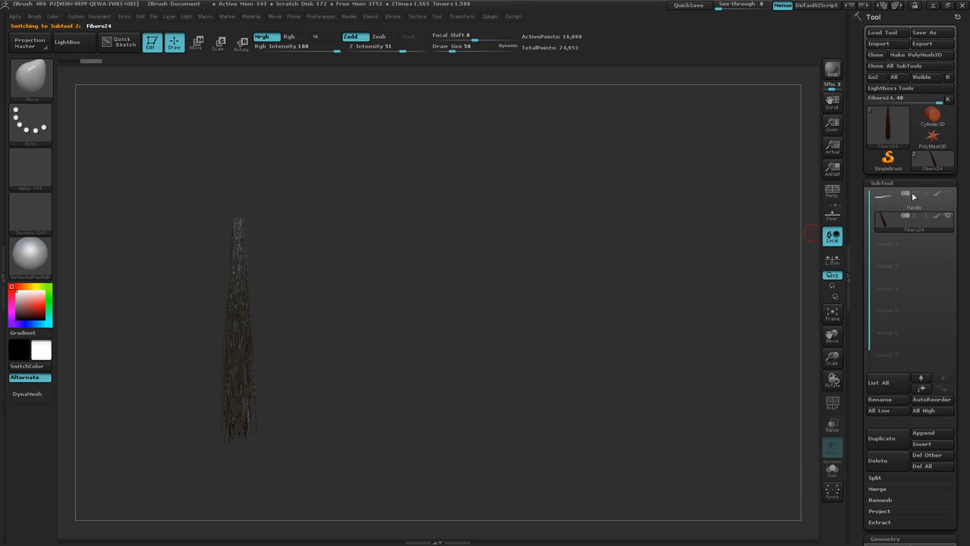
mouse_move(947, 197)
click(948, 195)
shift+drag(435, 343, 442, 342)
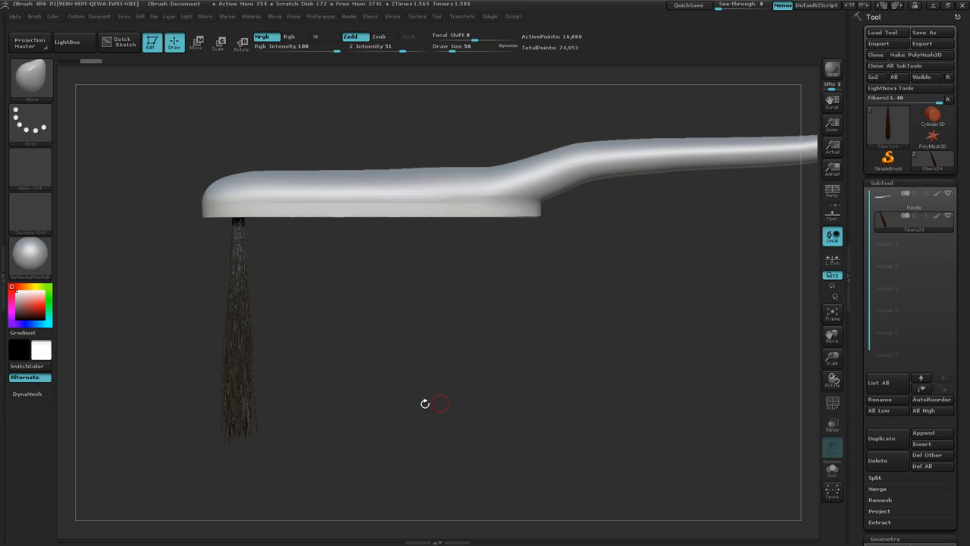
mouse_move(406, 406)
mouse_down()
mouse_move(401, 389)
mouse_move(405, 404)
mouse_up()
Step: Choose SliceCurve as the slicing brush for the bristles
key(b)
key(m)
key(t)
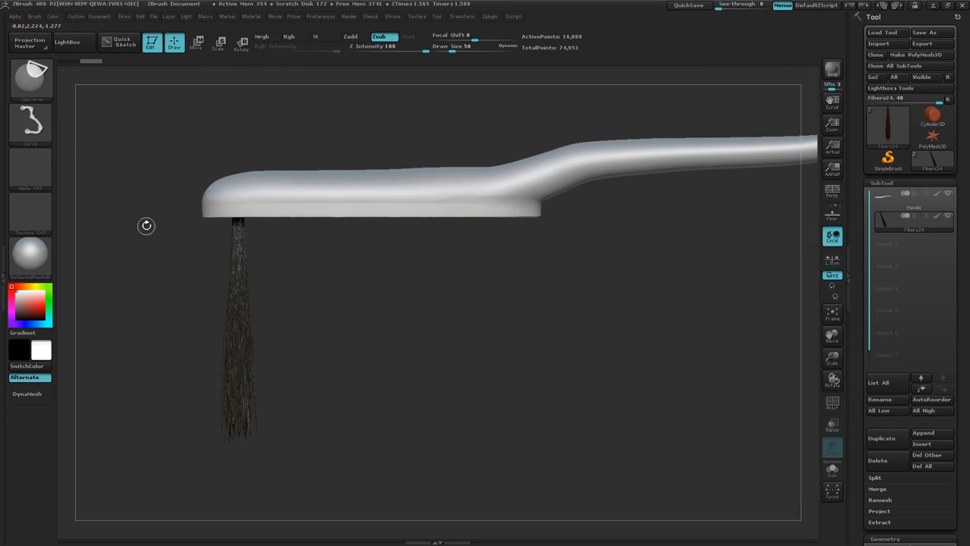
ctrl+shift+click(36, 78)
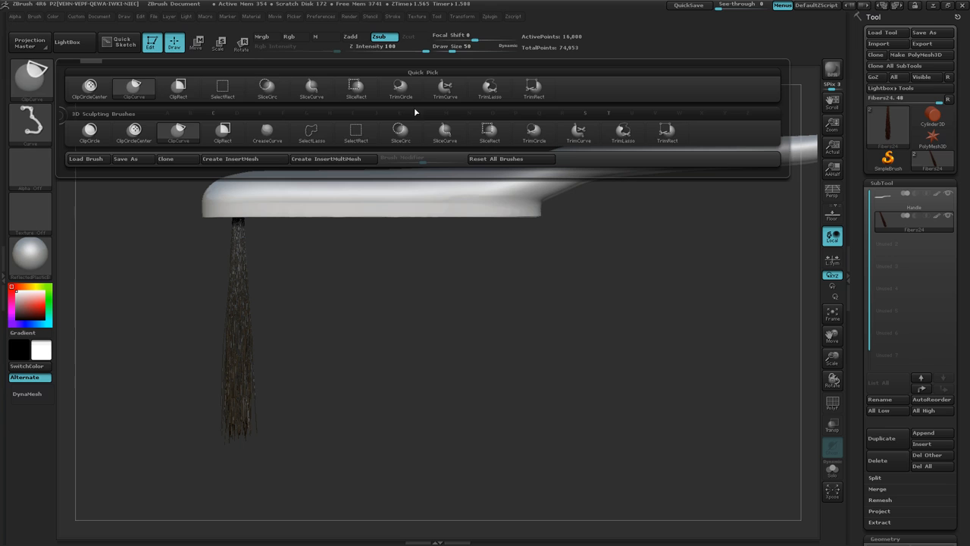
ctrl+shift+click(446, 132)
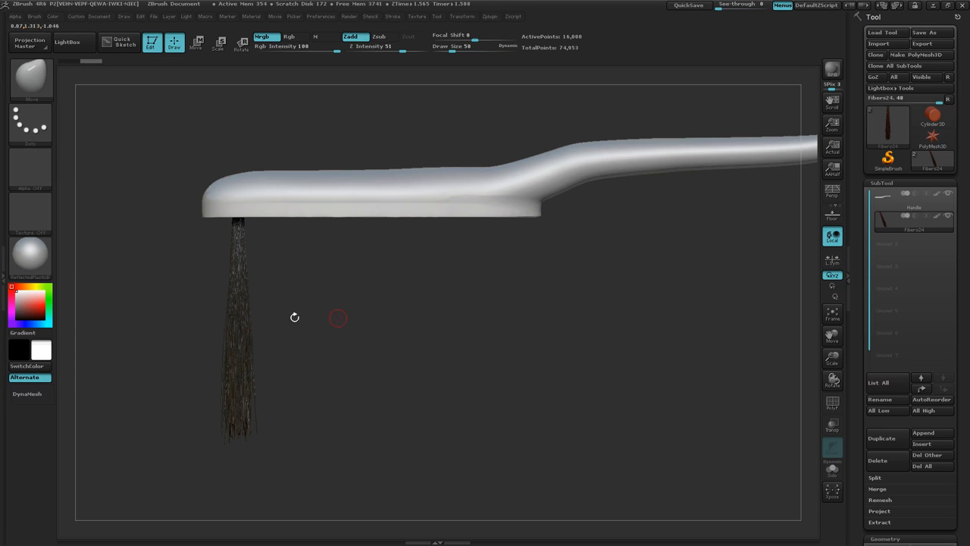
Step: Choose BasicMaterial for the model and turn on the polyframe display of the bristles
click(31, 255)
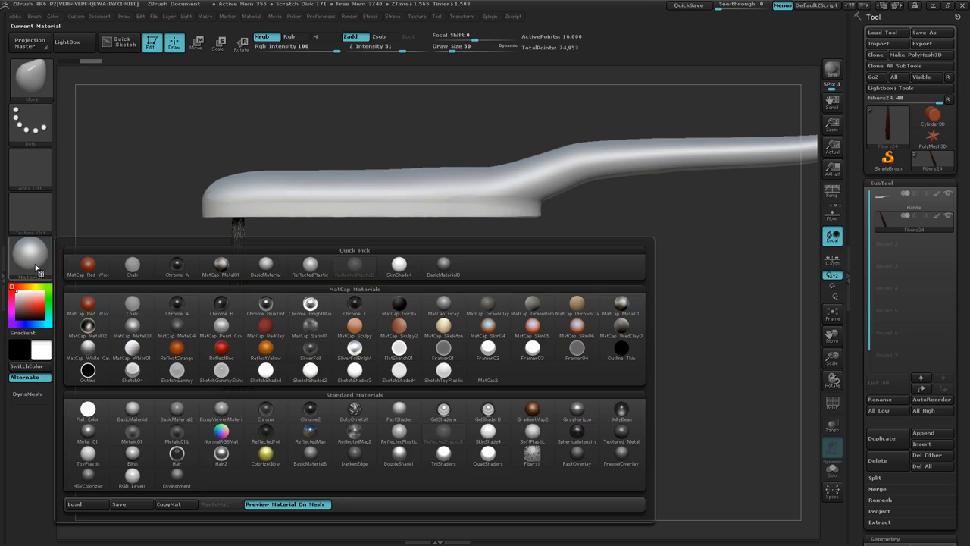
click(134, 411)
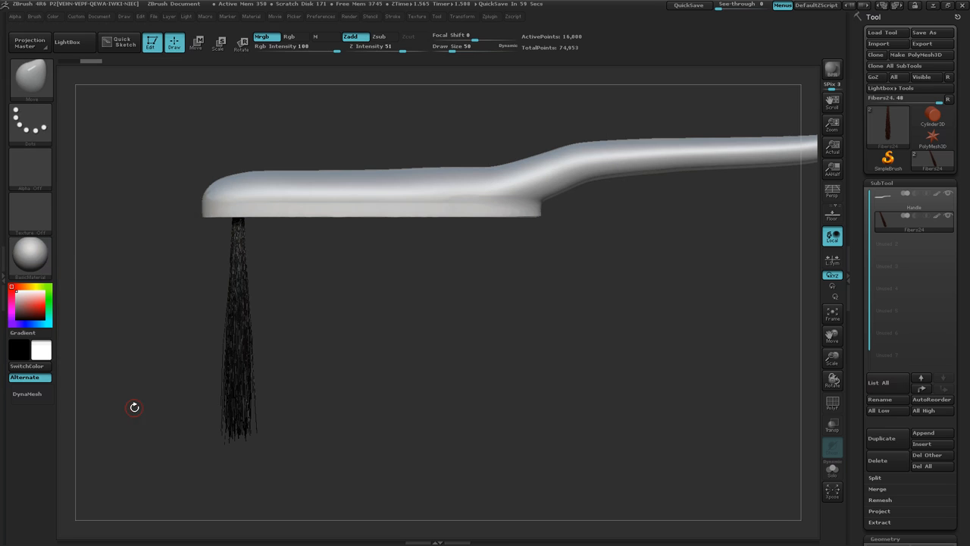
key(shift)
key(shift+f)
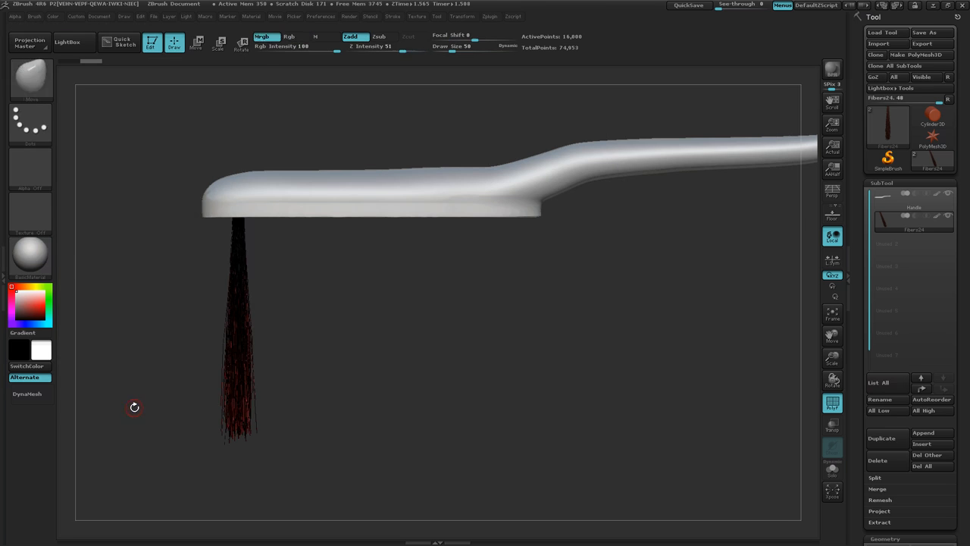
Step: Slice the bristle tuft horizontally near its lower end to separate the uneven tips into their own polygroup
drag(156, 422, 194, 413)
mouse_move(195, 413)
ctrl+right_down()
mouse_move(351, 402)
mouse_move(309, 409)
ctrl+right_up()
alt+right_drag(398, 438, 433, 172)
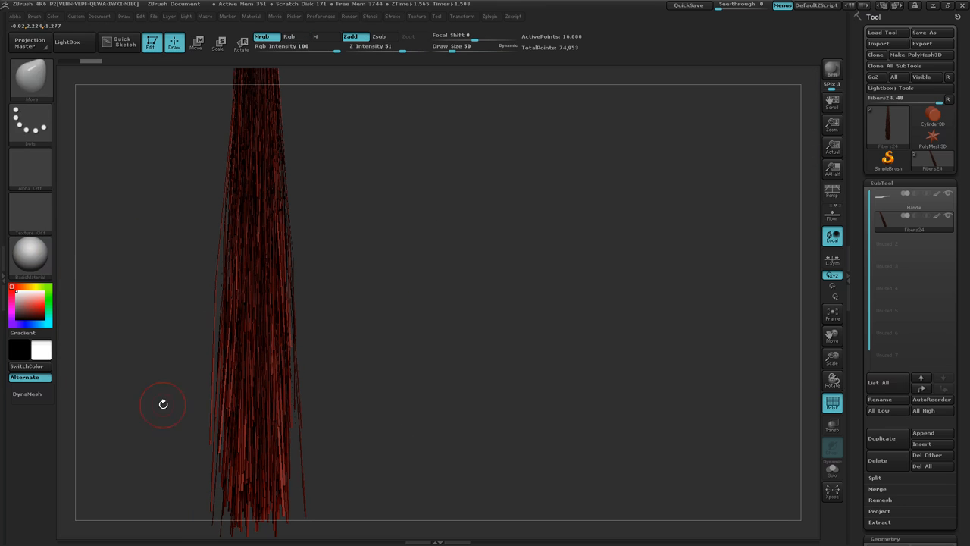
key(ctrl)
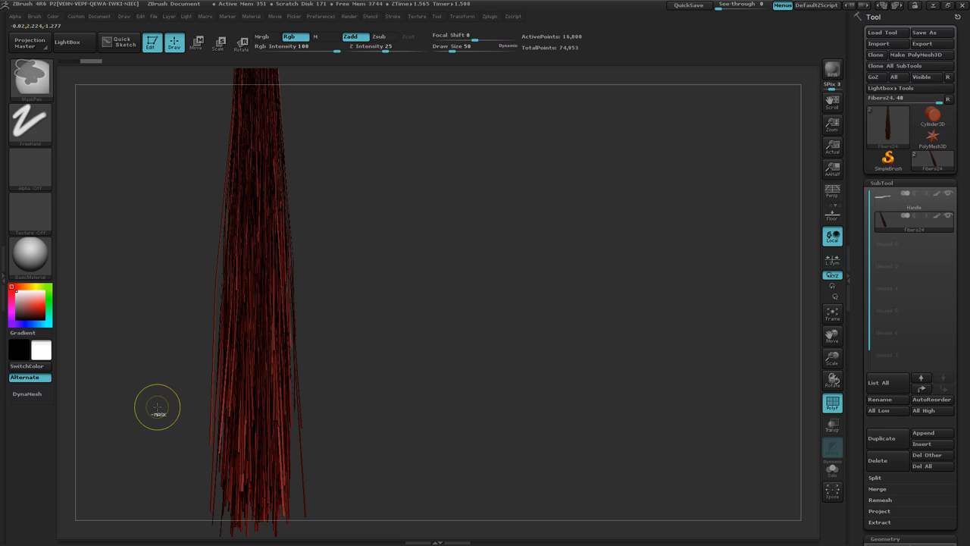
key(ctrl+shift)
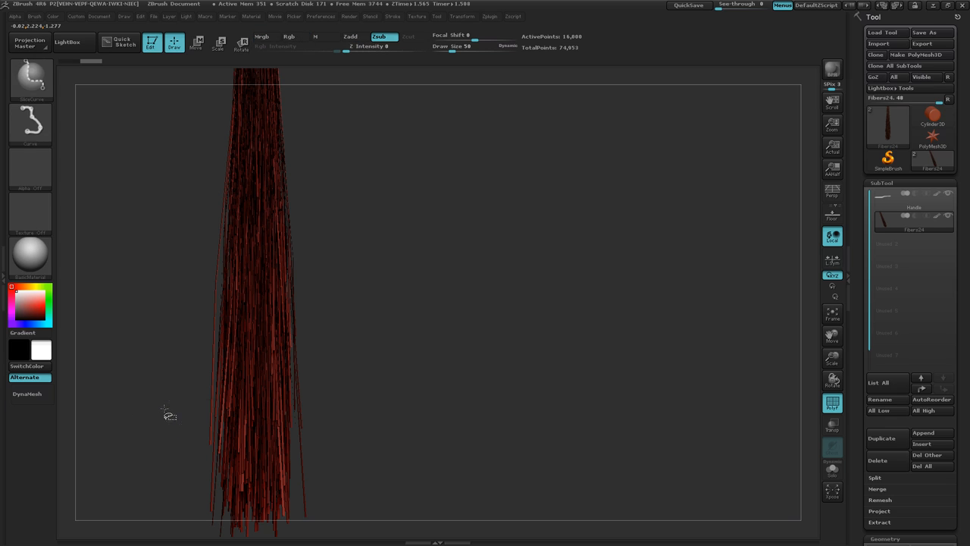
ctrl+shift+drag(164, 409, 456, 398)
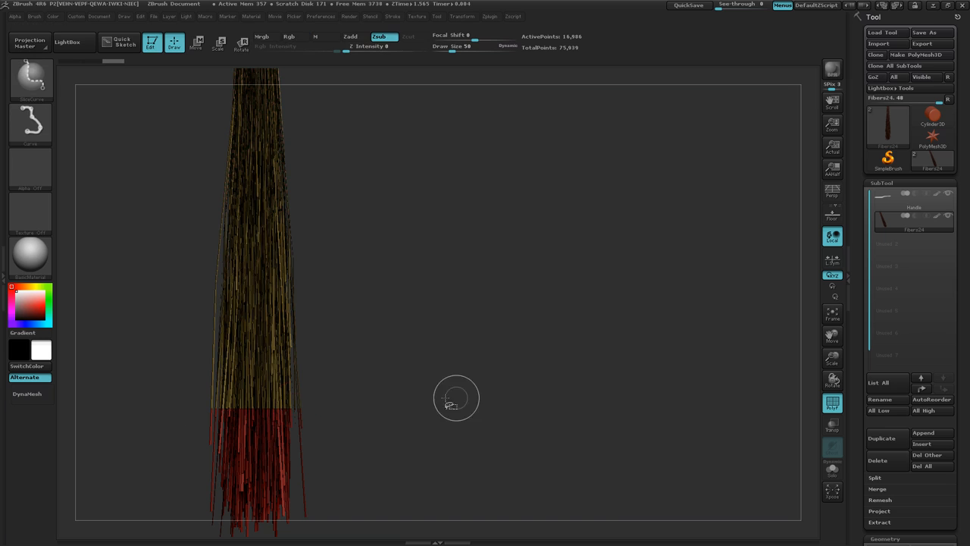
Step: Switch the selection brush to SelectLasso and isolate the upper bristle polygroup, hiding the sliced-off tips
key(ctrl)
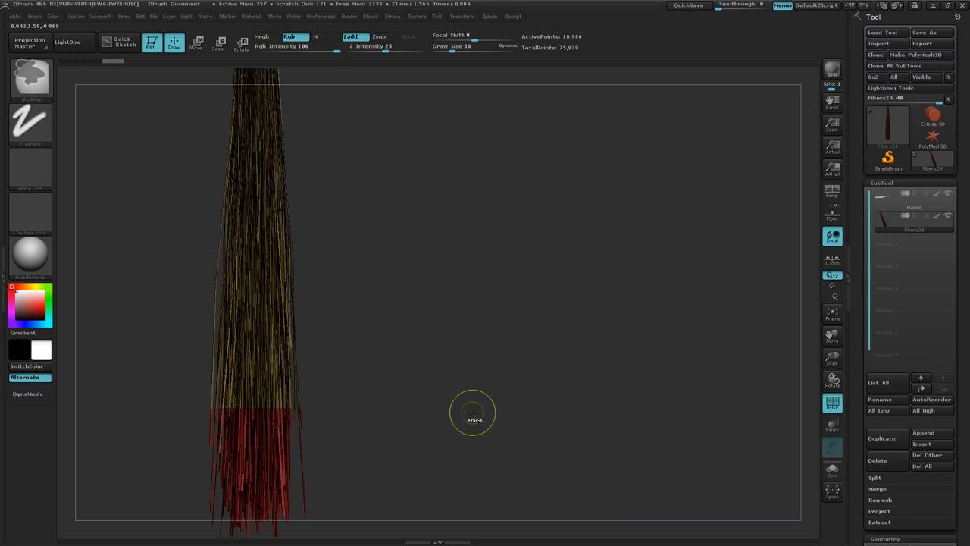
ctrl+right_drag(472, 412, 399, 407)
mouse_move(420, 282)
alt+right_down()
mouse_move(439, 390)
mouse_move(439, 493)
alt+right_up()
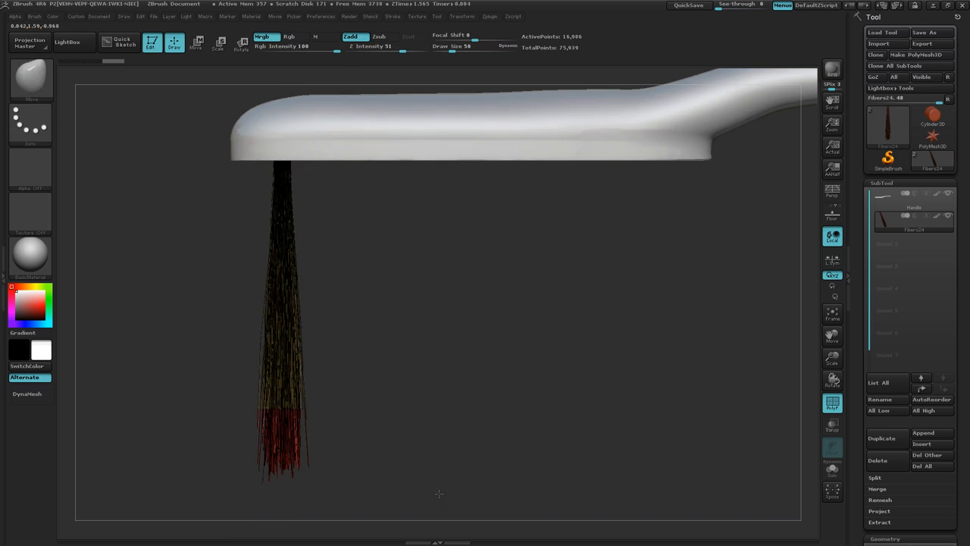
key(ctrl+shift)
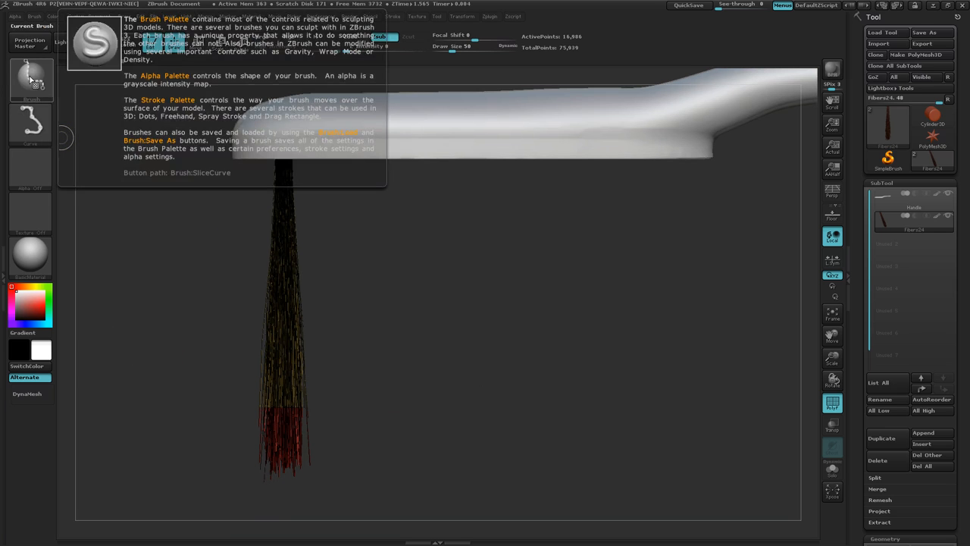
click(32, 79)
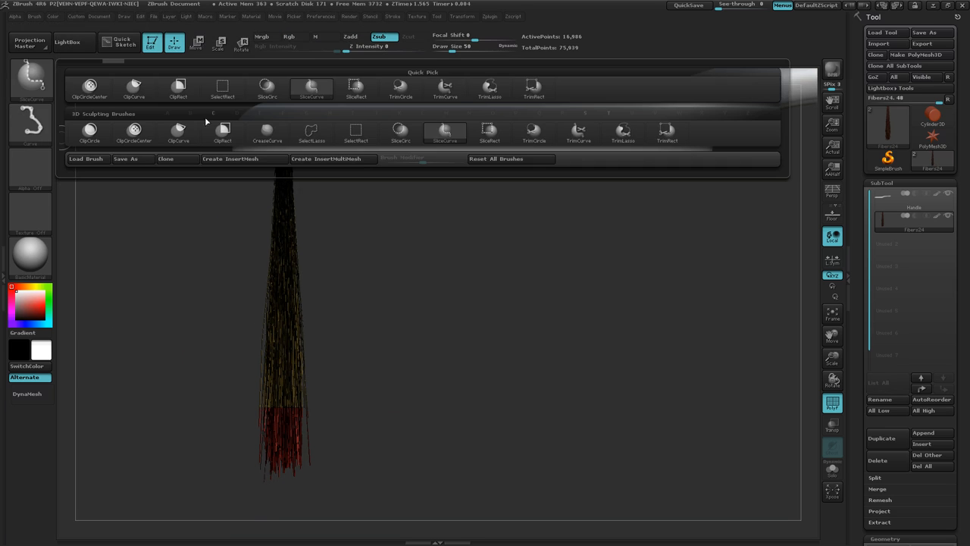
click(312, 133)
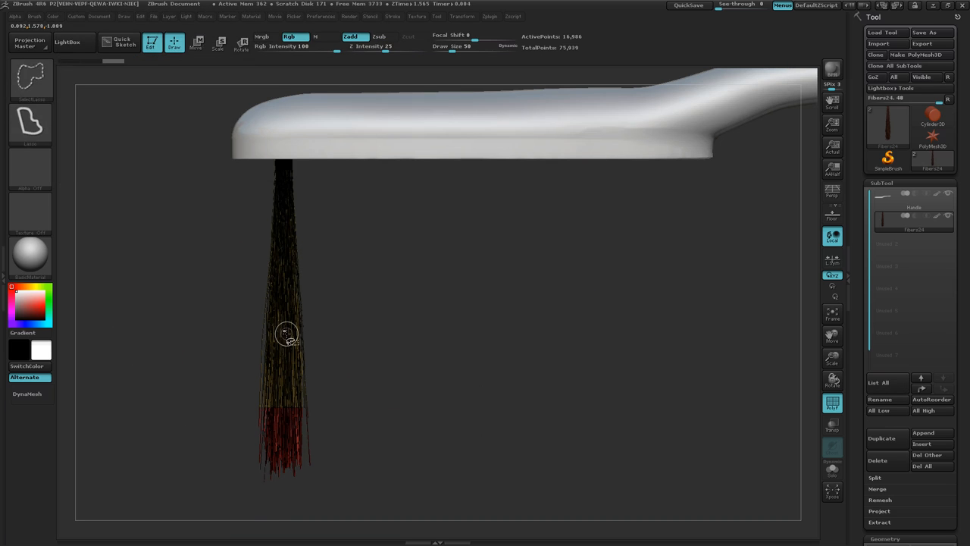
ctrl+shift+click(286, 334)
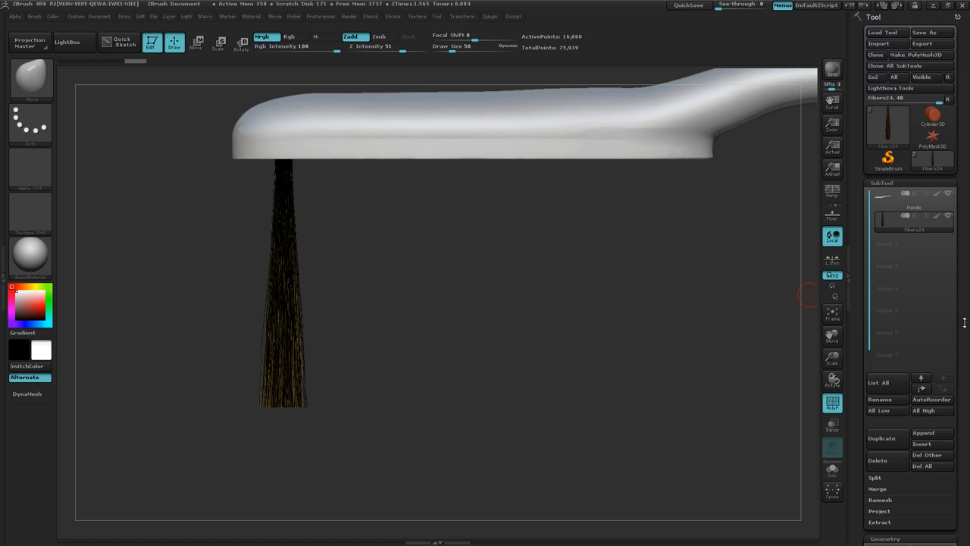
Step: Delete the hidden bristle tips with Del Hidden and turn off the polyframe display
drag(964, 322, 967, 211)
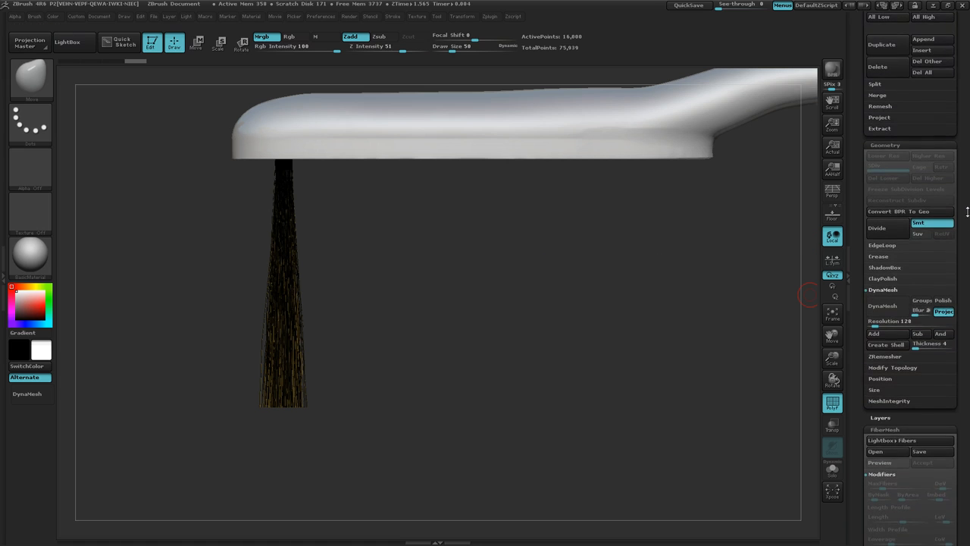
click(917, 367)
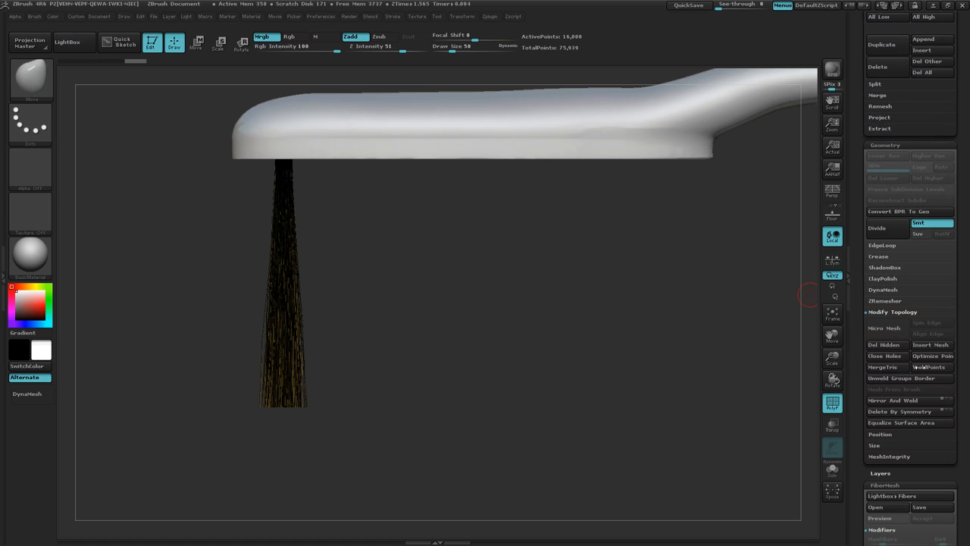
click(917, 367)
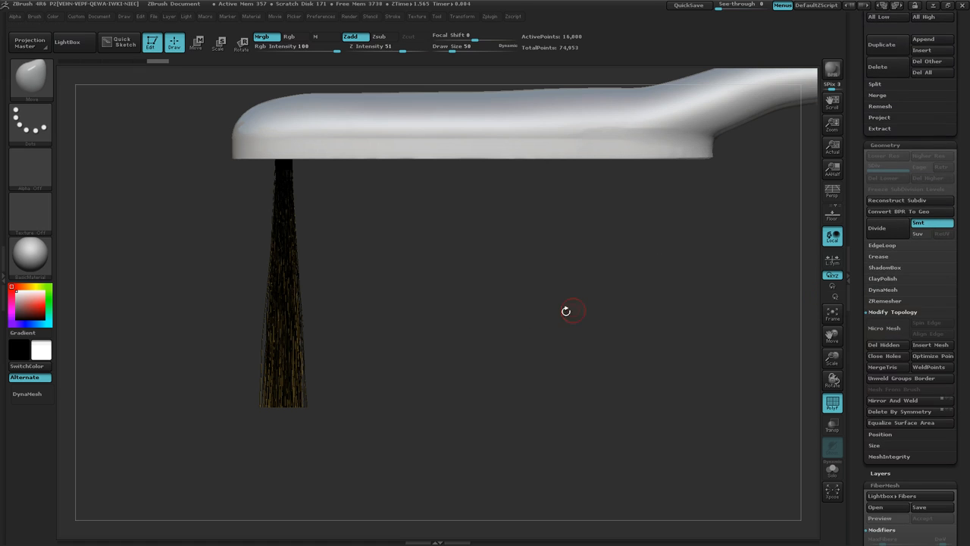
mouse_move(566, 329)
ctrl+right_down()
mouse_move(485, 320)
mouse_move(543, 306)
ctrl+right_up()
mouse_move(412, 306)
right_down()
mouse_move(412, 239)
mouse_move(413, 311)
right_up()
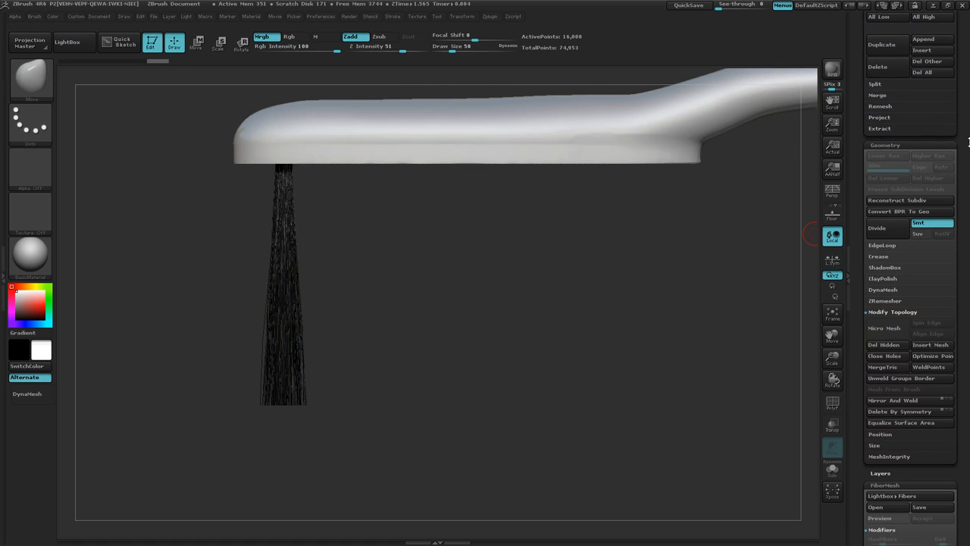
Step: Hide the handle subtool and turn the bristle tuft to an end-on view
drag(968, 140, 968, 298)
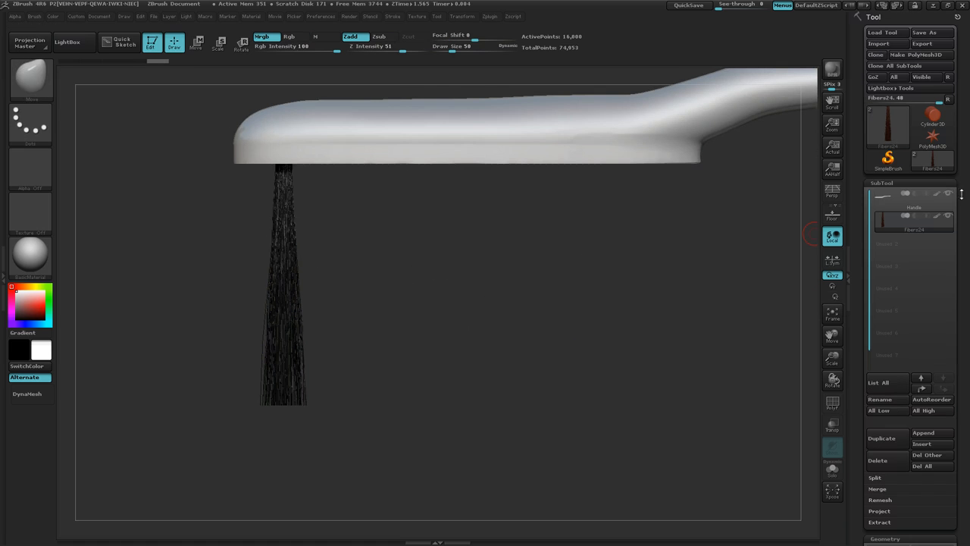
click(948, 194)
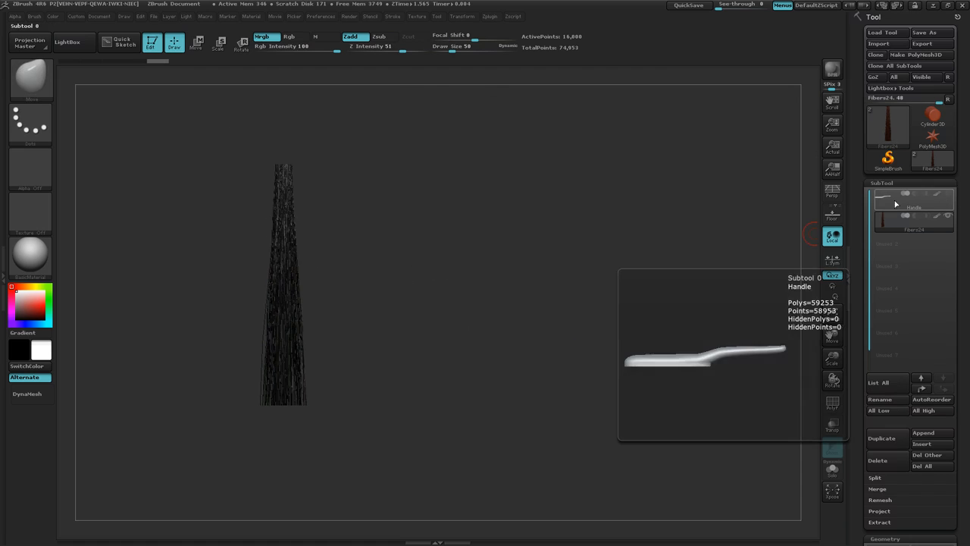
drag(415, 382, 415, 273)
drag(405, 346, 404, 214)
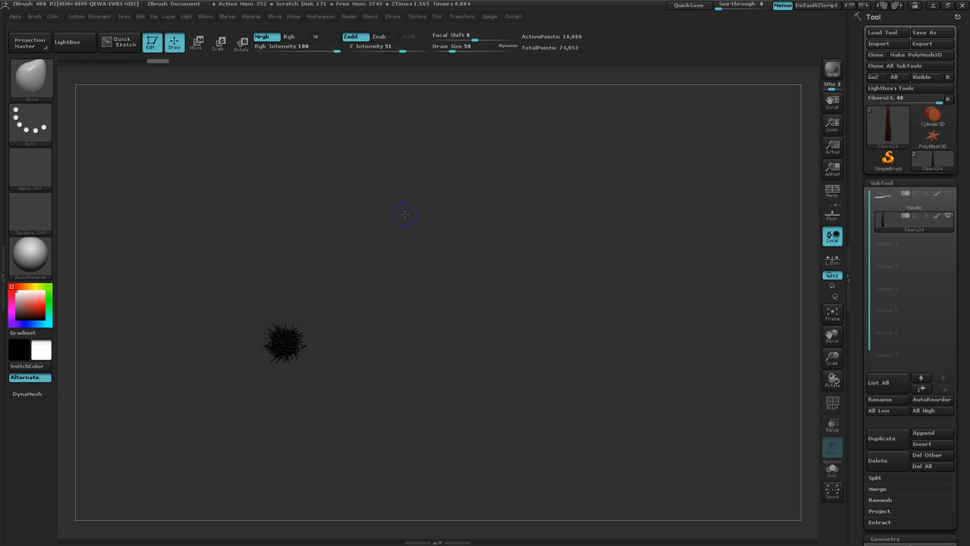
Step: Create a new InsertMesh brush from the bristle tuft in its end-on view
mouse_move(419, 373)
ctrl+right_down()
mouse_move(539, 367)
mouse_move(492, 368)
ctrl+right_up()
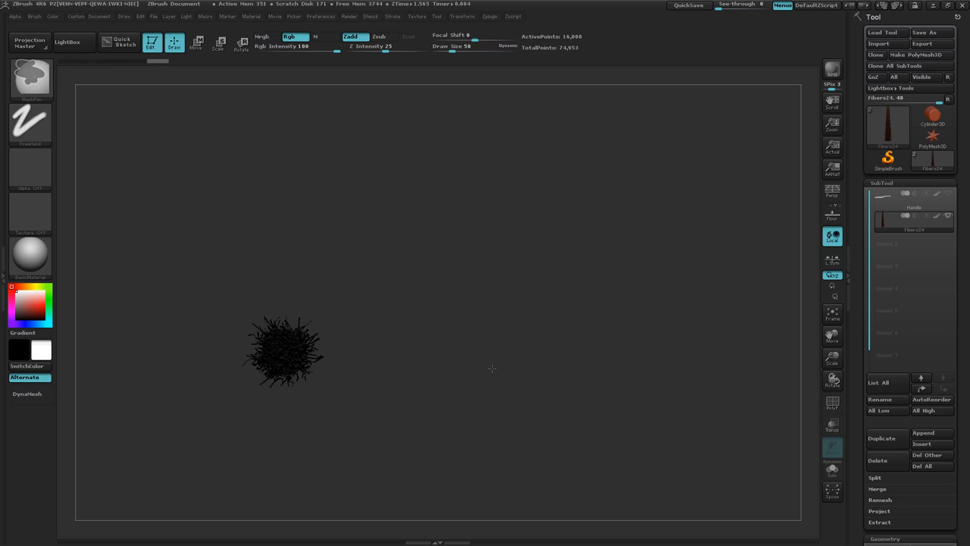
alt+drag(543, 296, 621, 287)
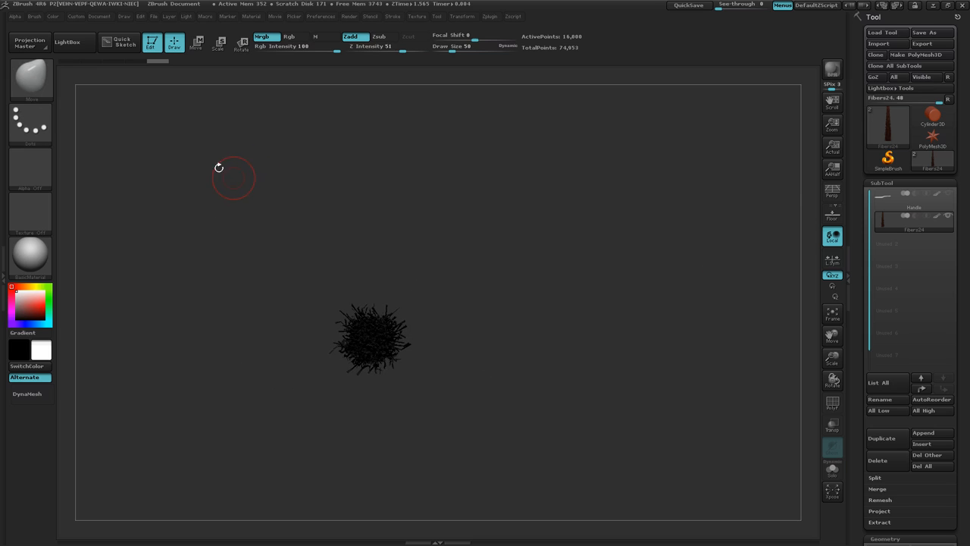
click(35, 16)
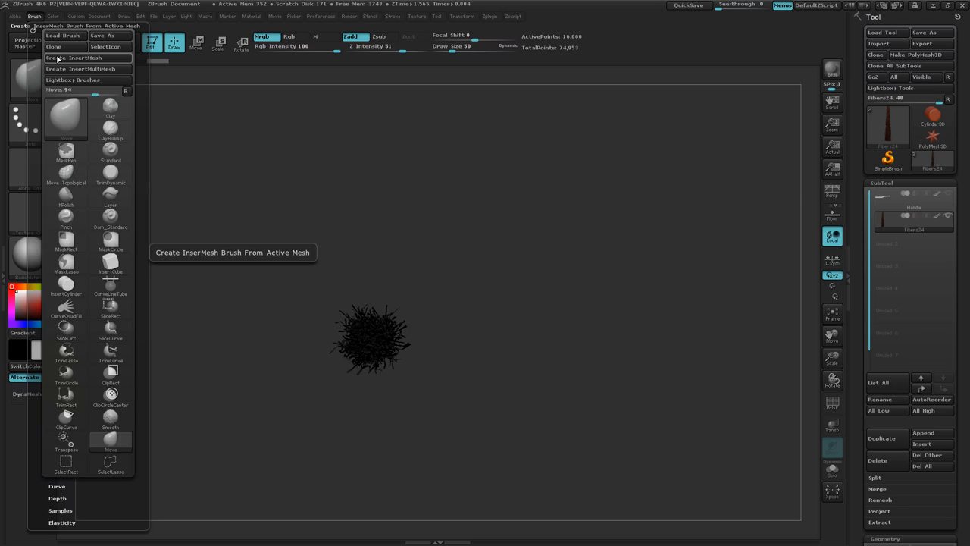
click(73, 57)
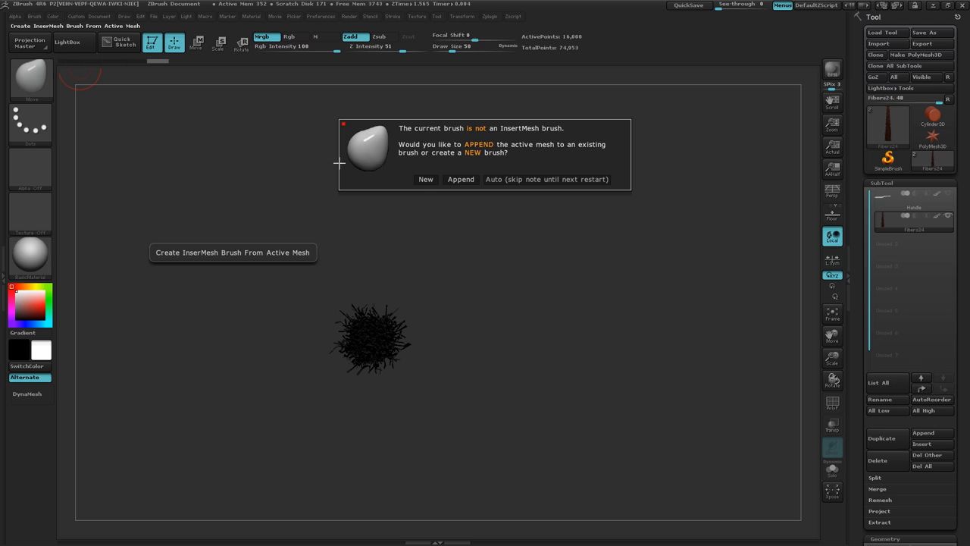
click(423, 180)
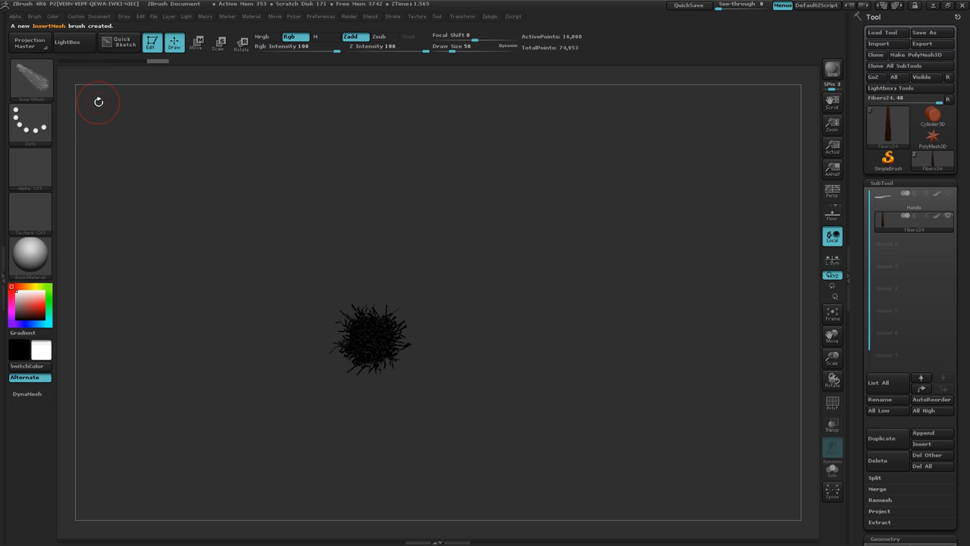
Step: Save the new bristle brush as InsertMesh_Bristles02.ZBP in the StartupResources folder
click(34, 16)
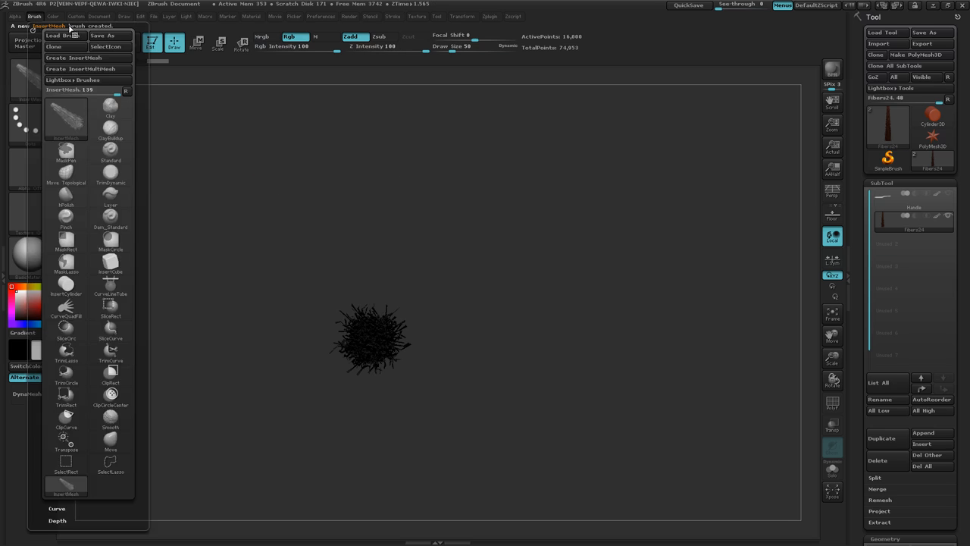
click(53, 16)
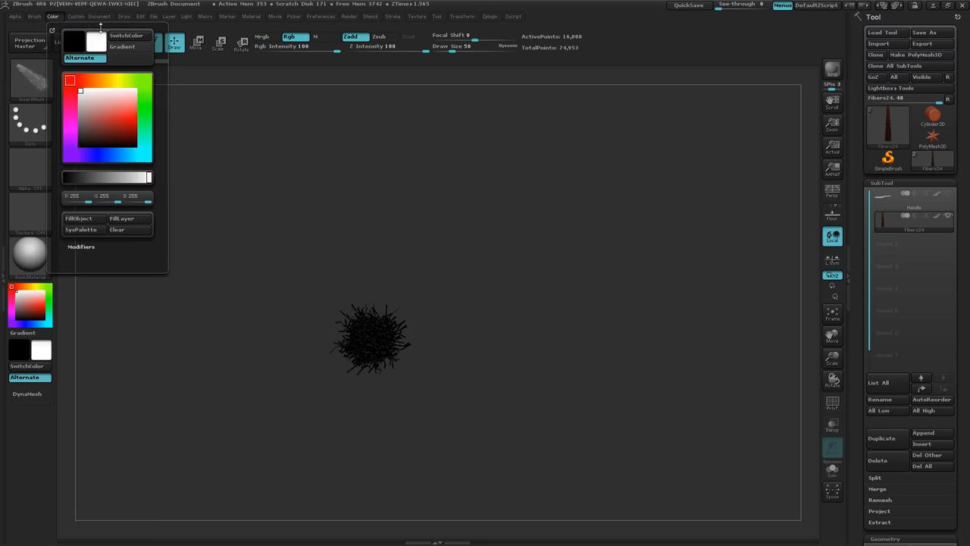
mouse_move(39, 22)
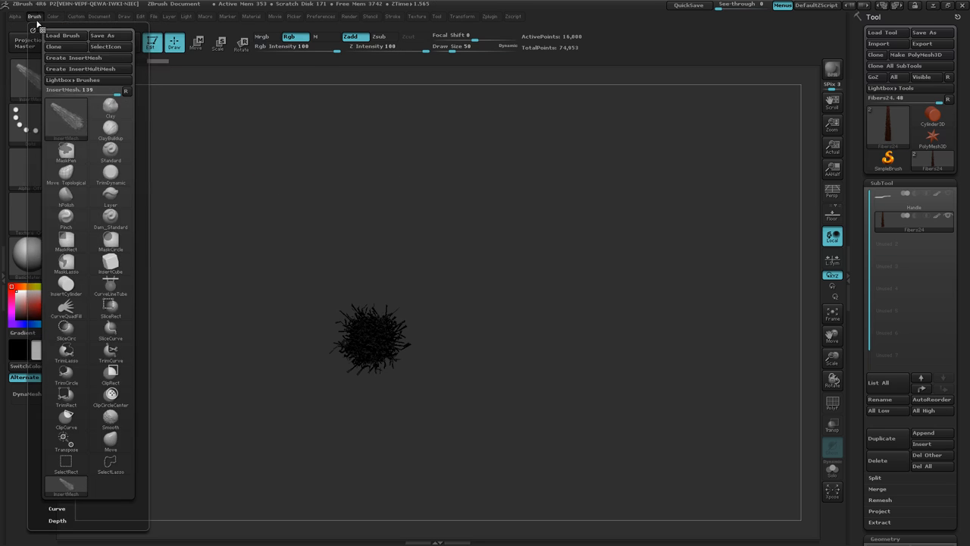
click(102, 37)
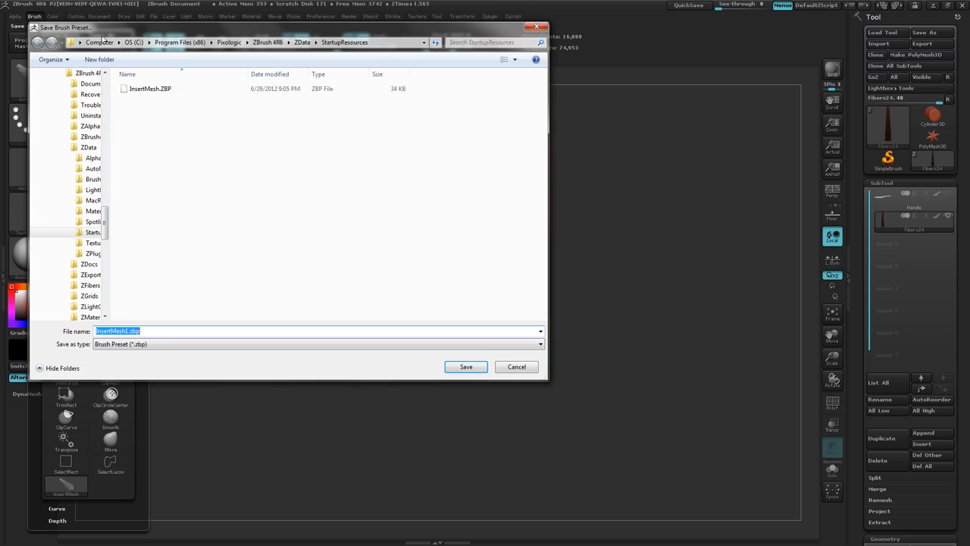
click(141, 91)
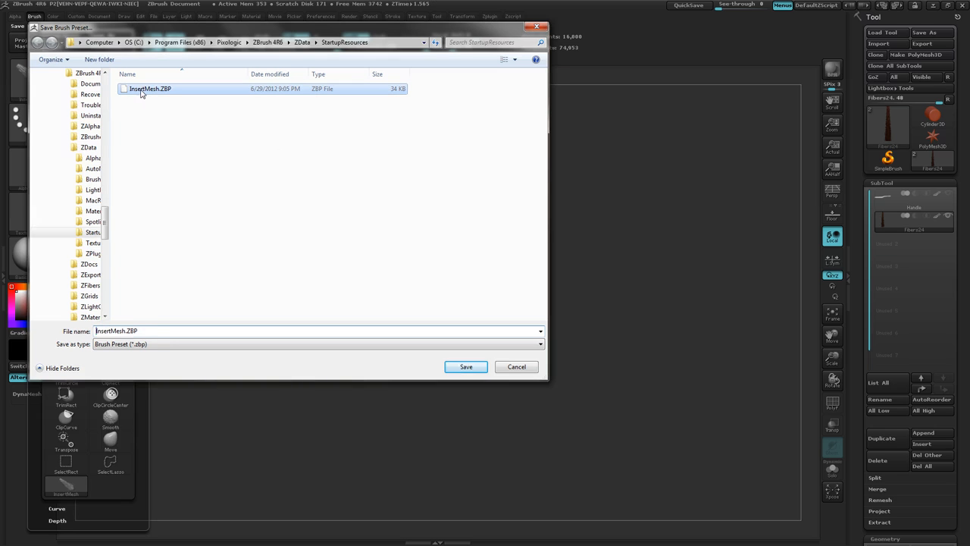
double_click(121, 330)
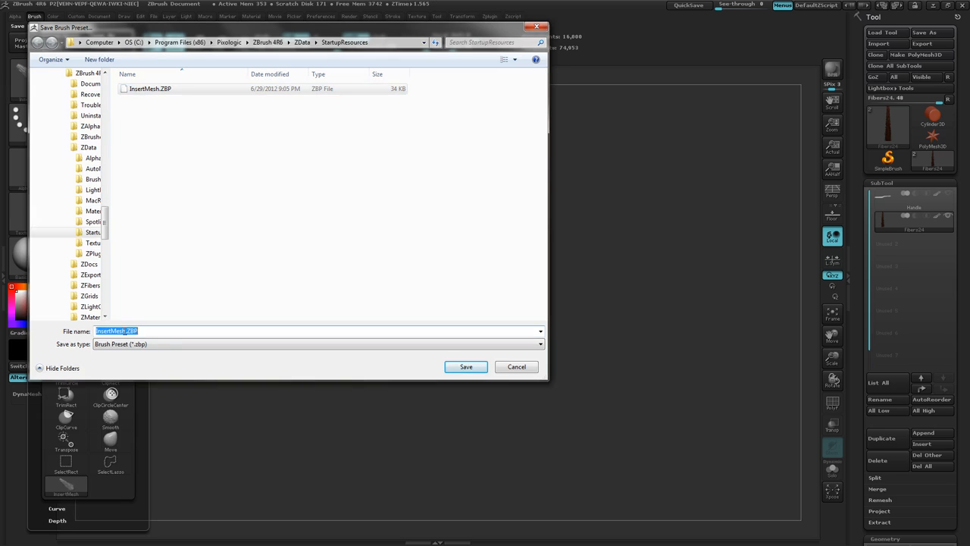
click(126, 331)
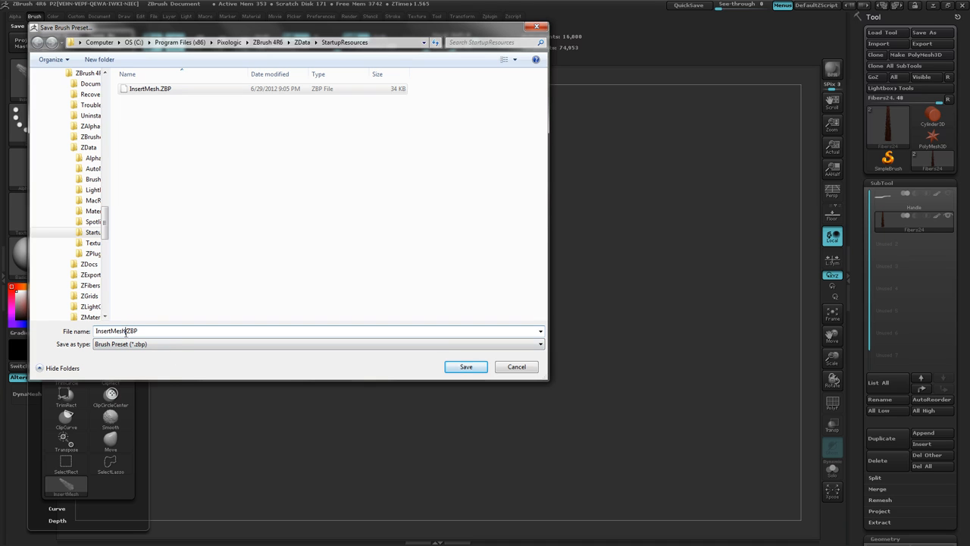
text(02)
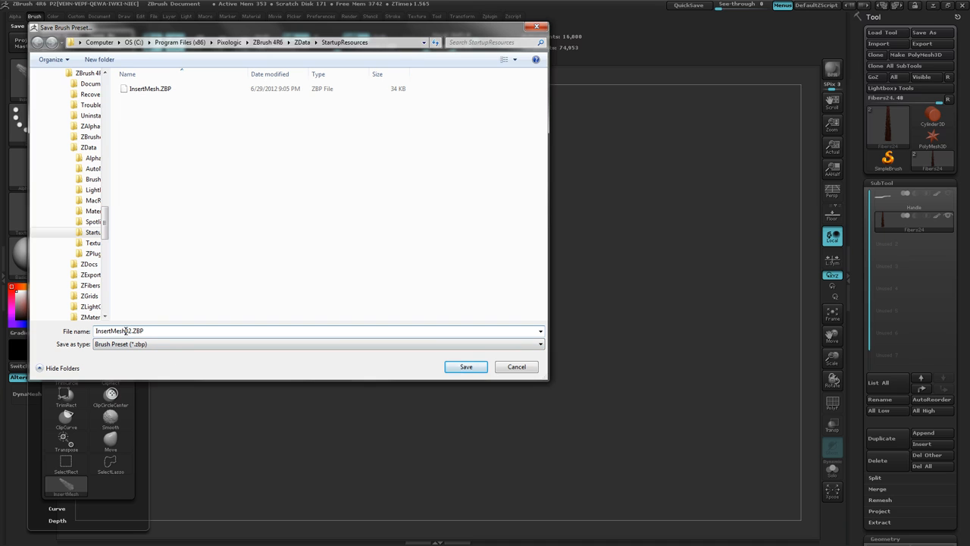
drag(126, 331, 111, 331)
click(125, 331)
text(_Bristles)
click(464, 368)
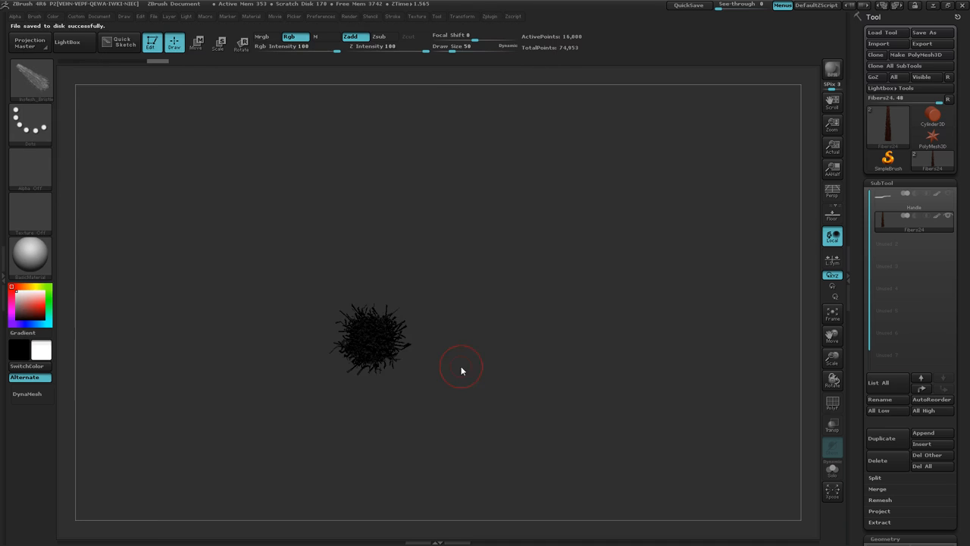
Step: Turn the bristle tuft back to a side view and show the handle subtool again
mouse_move(498, 297)
mouse_down()
mouse_move(502, 381)
mouse_move(561, 385)
mouse_up()
mouse_move(562, 386)
ctrl+right_down()
mouse_move(454, 392)
mouse_move(459, 398)
ctrl+right_up()
ctrl+right_drag(447, 340, 527, 298)
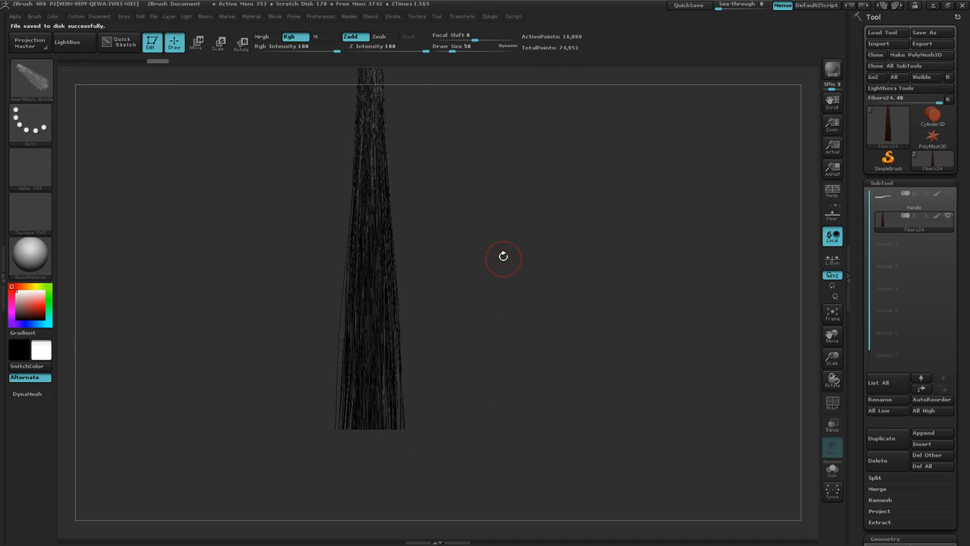
drag(503, 256, 485, 307)
mouse_move(485, 307)
shift+right_down()
mouse_move(486, 280)
mouse_move(495, 332)
shift+right_up()
mouse_move(495, 331)
ctrl+right_down()
mouse_move(556, 340)
mouse_move(414, 337)
ctrl+right_up()
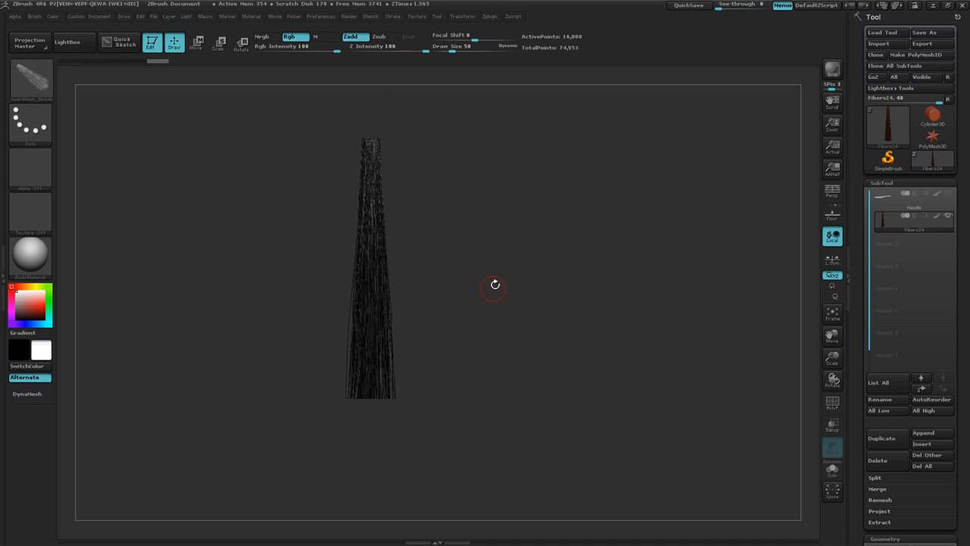
alt+right_drag(493, 284, 489, 339)
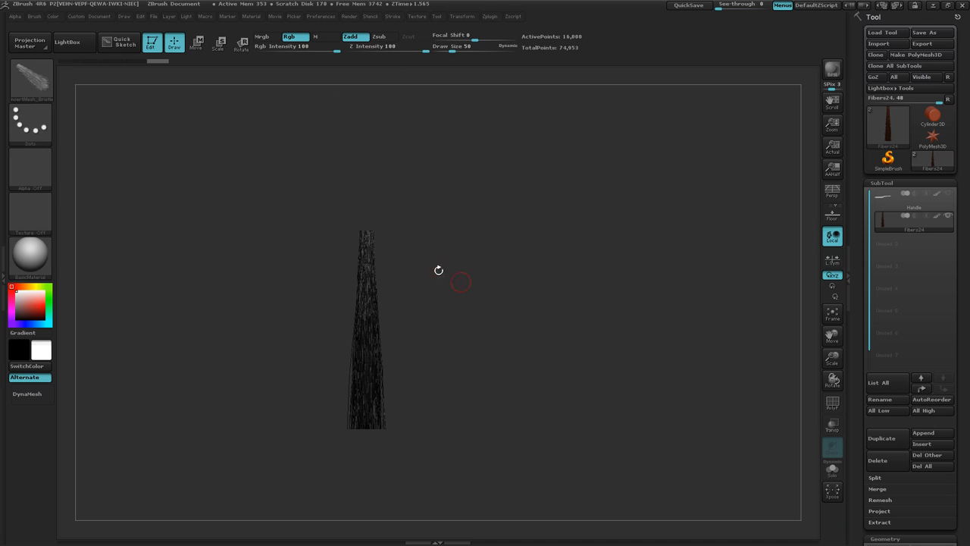
click(947, 194)
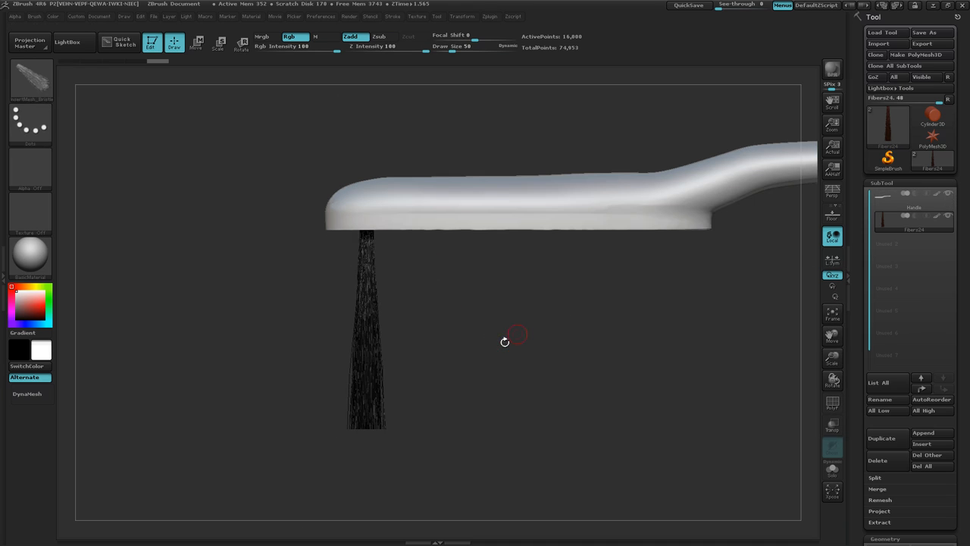
key(alt+Tab)
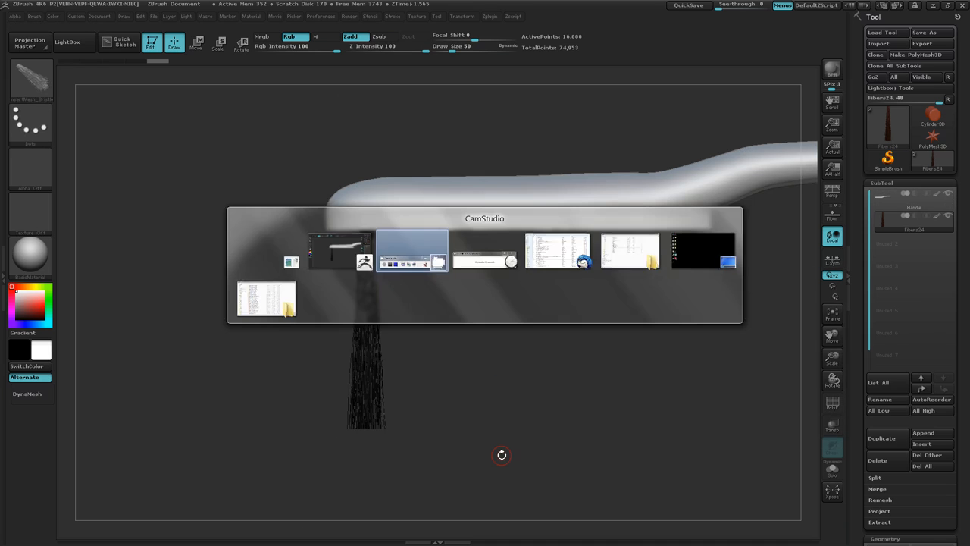
key(alt+Tab)
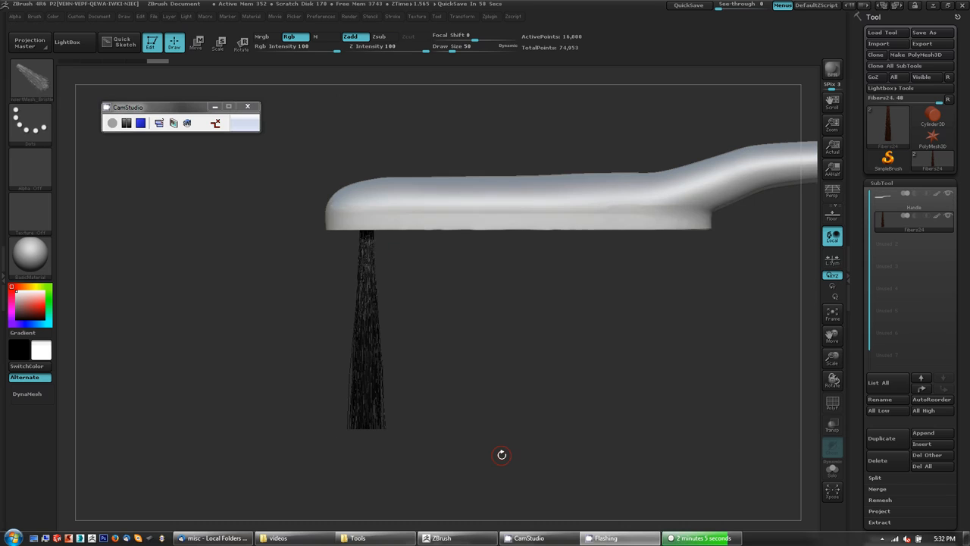
key(alt+Tab)
key(alt+Tab)
key(alt+Tab)
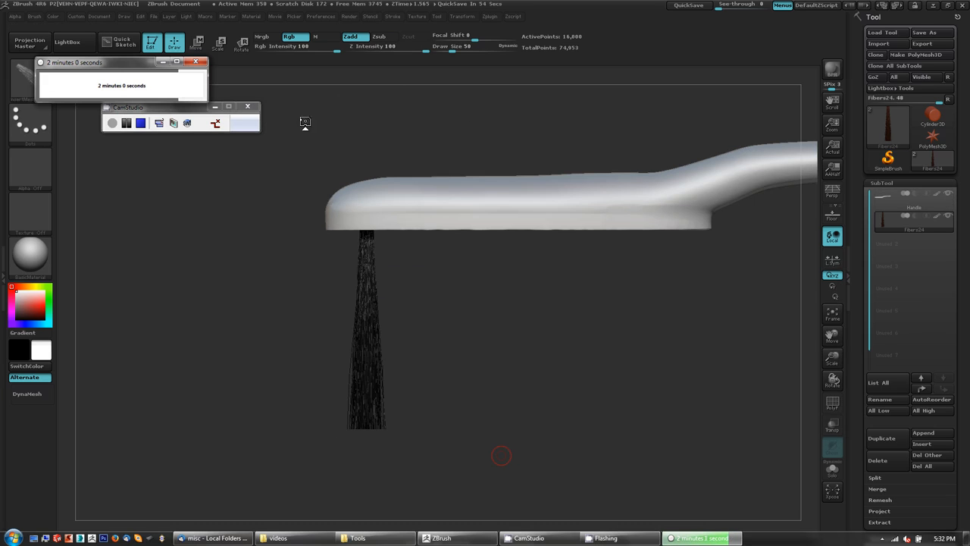
click(635, 20)
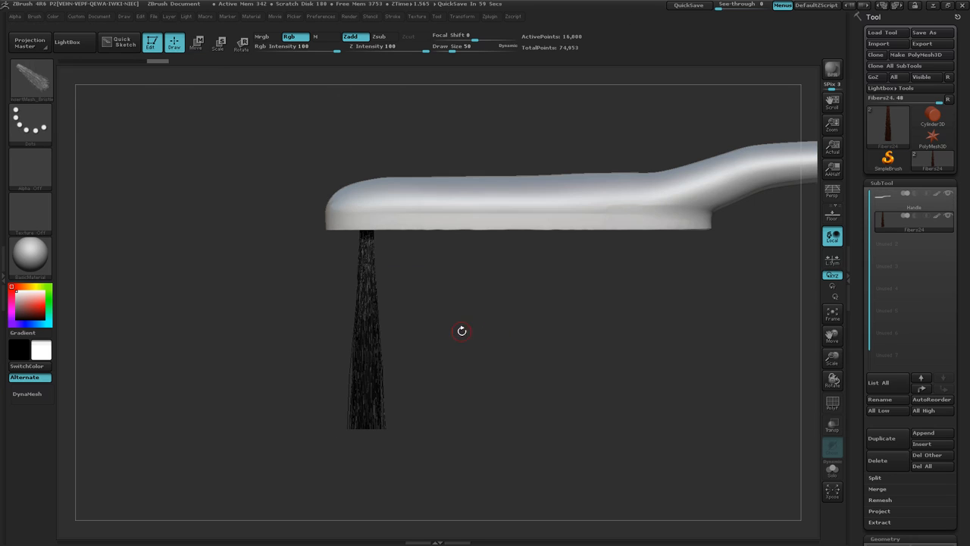
Step: Select the handle subtool and insert a mirrored pair of bristle tufts on the underside of the brush head
drag(490, 360, 489, 285)
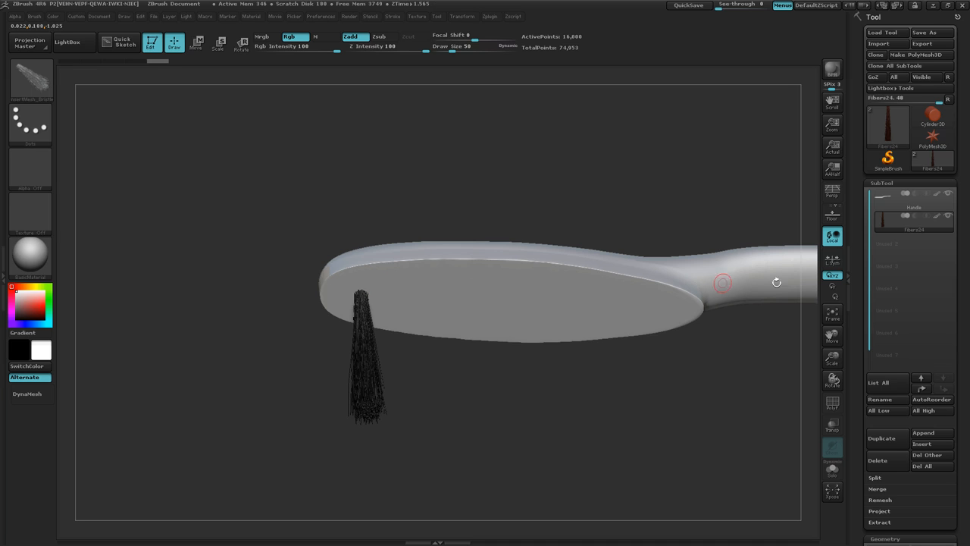
click(936, 201)
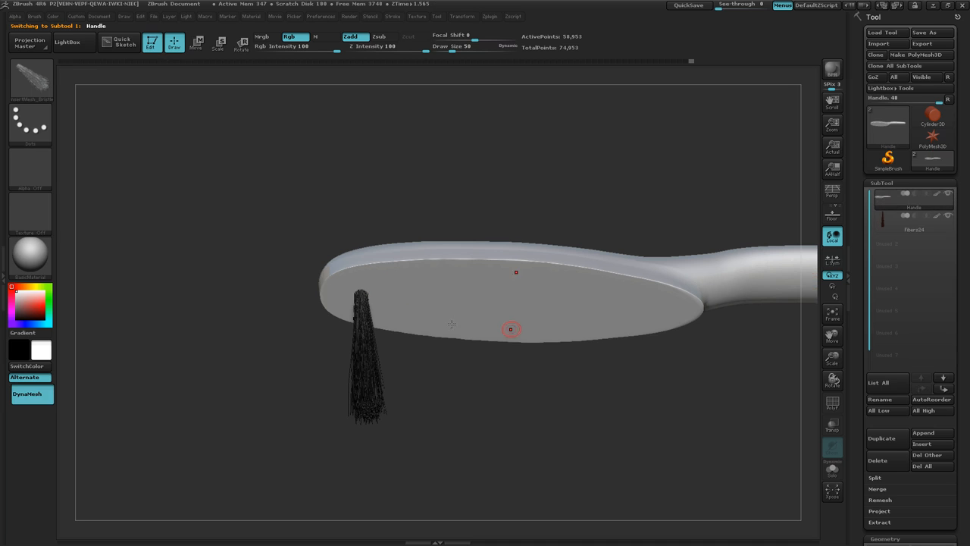
drag(433, 279, 489, 206)
drag(494, 354, 492, 432)
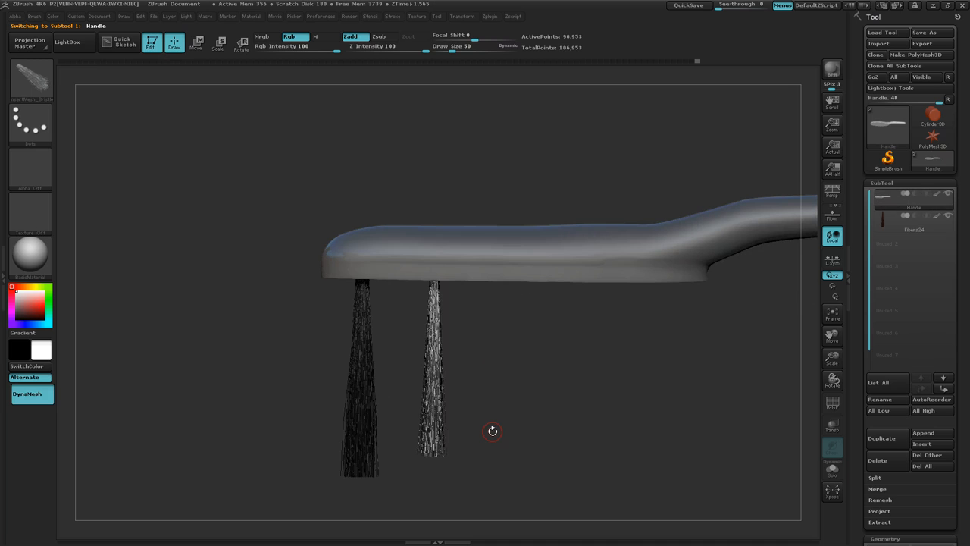
drag(493, 430, 316, 322)
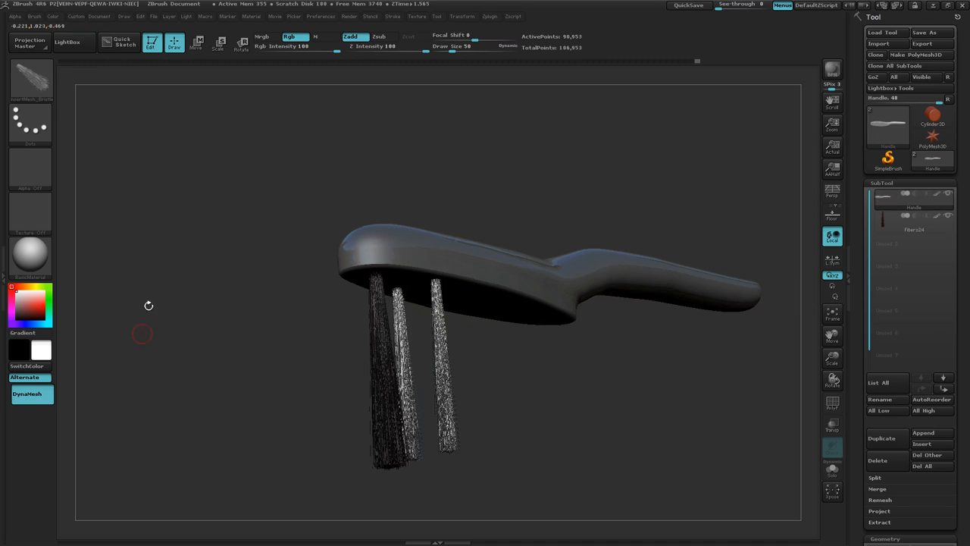
Step: Expand the Depth settings of the bristle InsertMesh brush
click(34, 16)
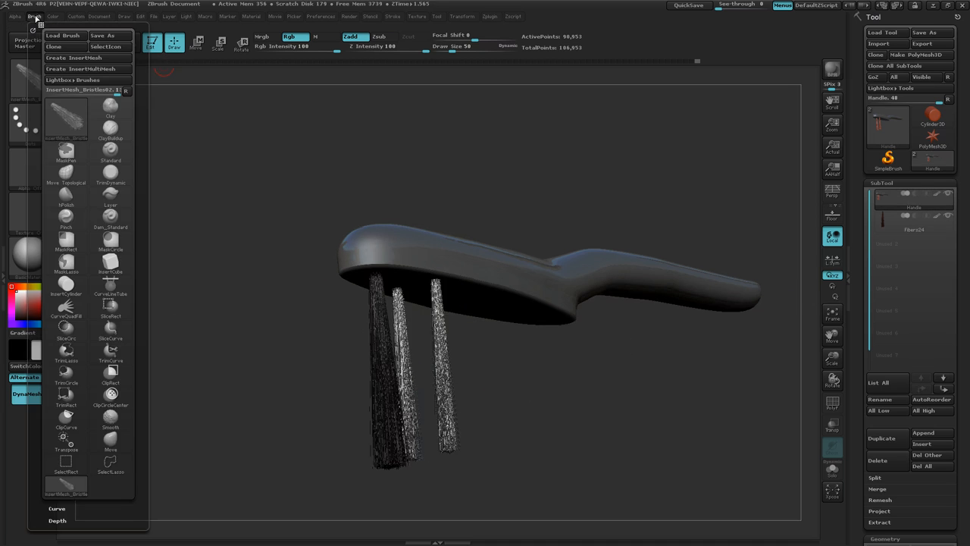
scroll(129, 319, down, 5)
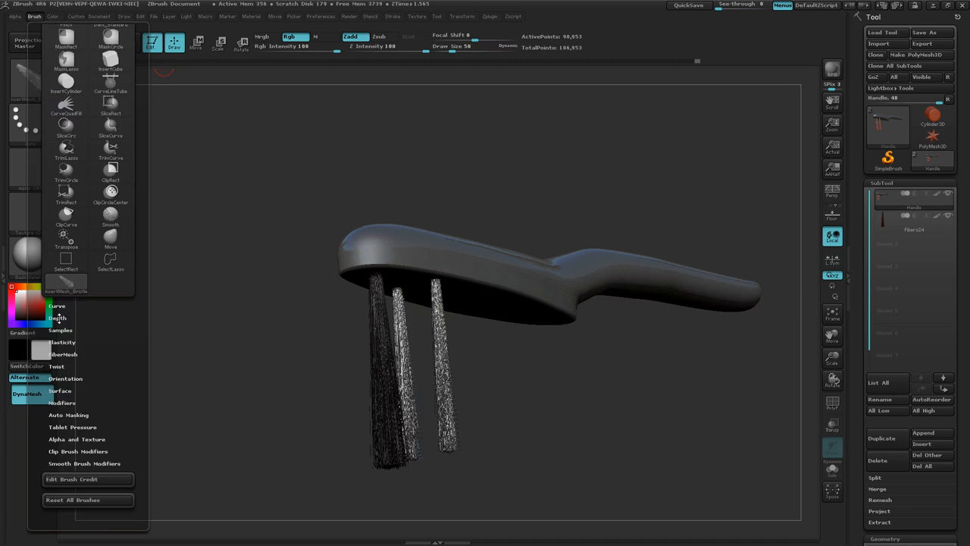
click(58, 318)
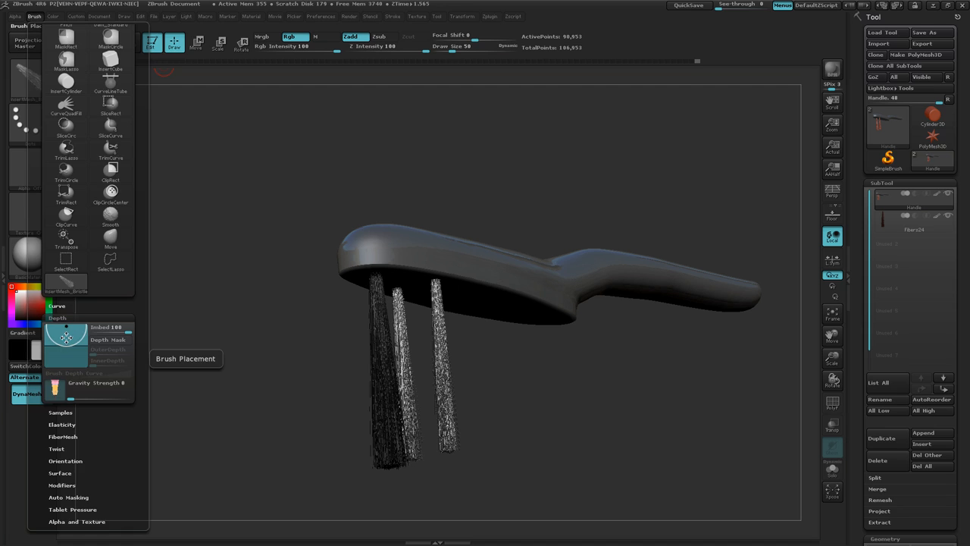
mouse_move(456, 330)
mouse_down()
mouse_move(496, 352)
mouse_move(458, 319)
mouse_up()
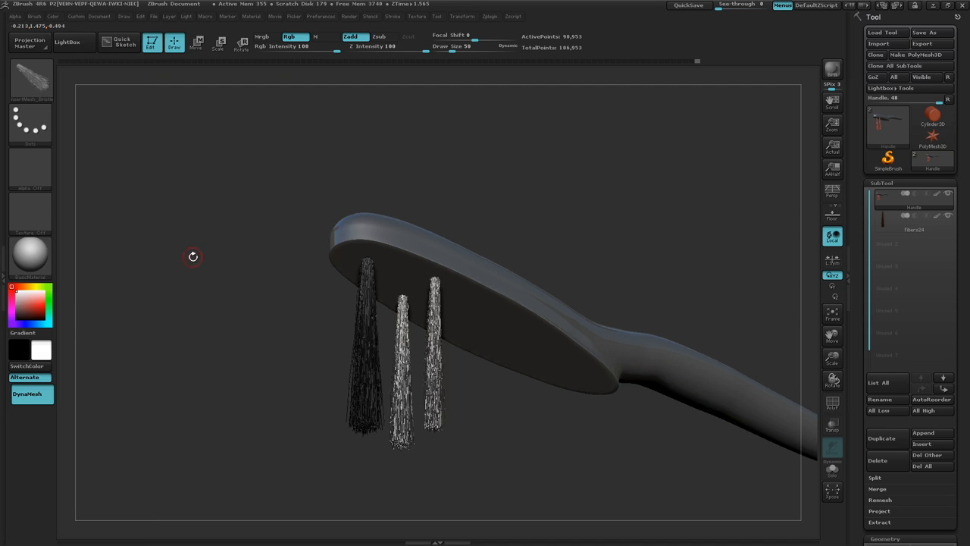
Step: Open the left tray and dock the Brush palette in it
click(35, 17)
click(4, 259)
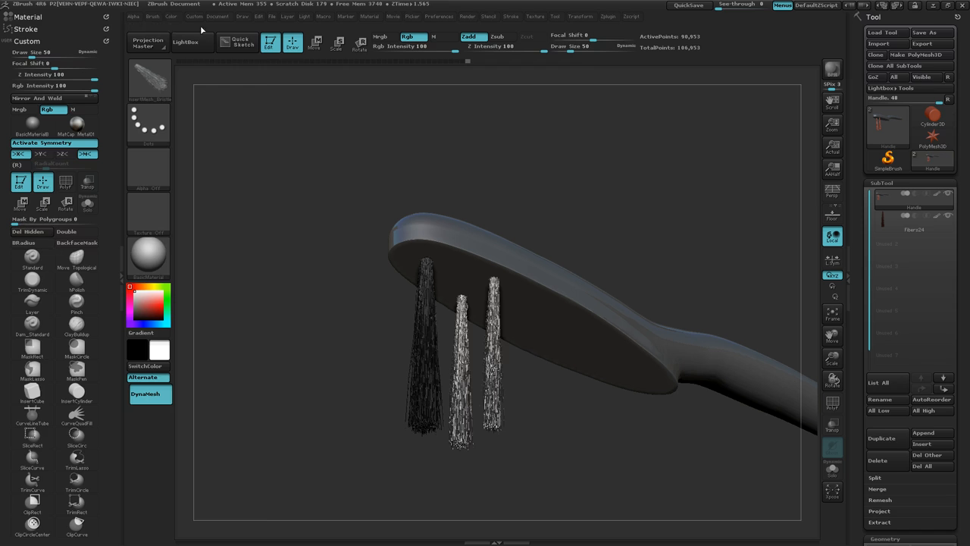
click(155, 18)
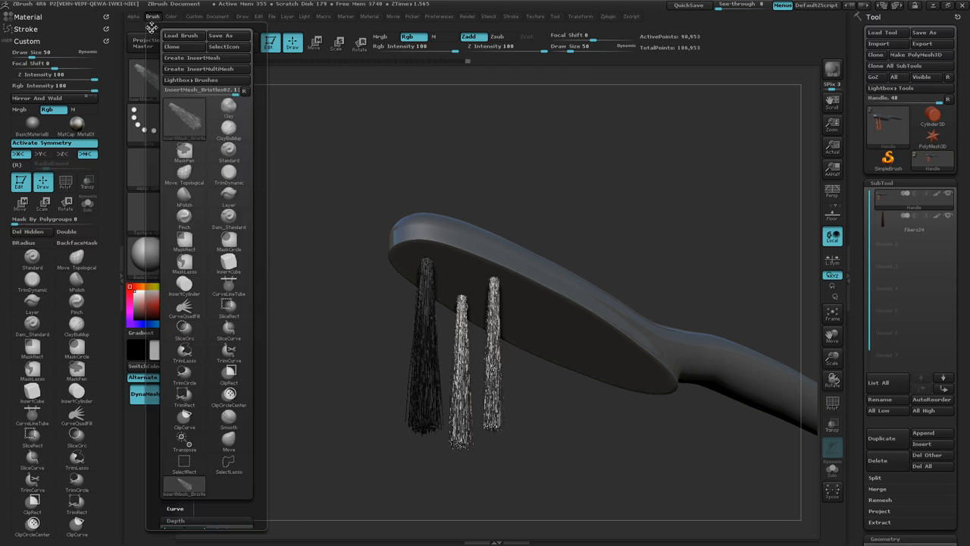
click(151, 27)
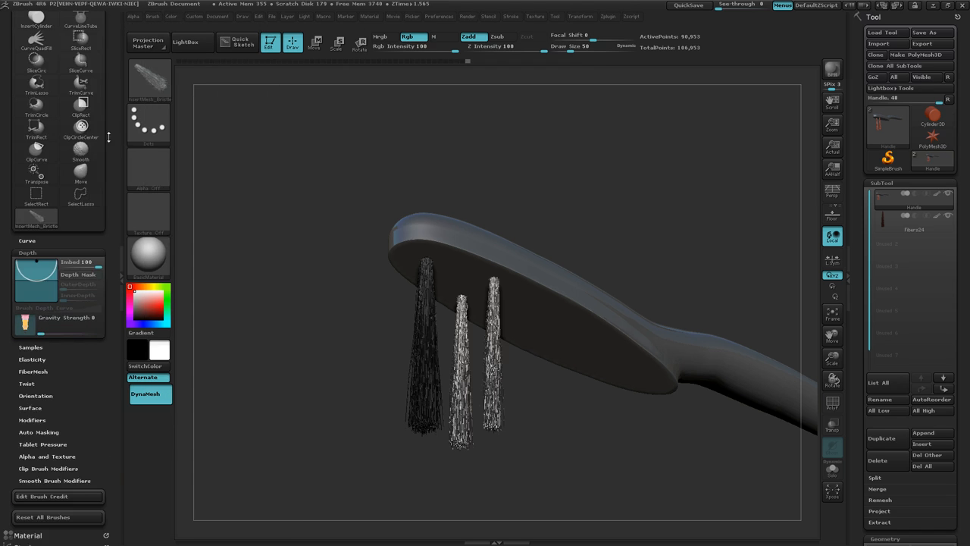
drag(109, 137, 112, 318)
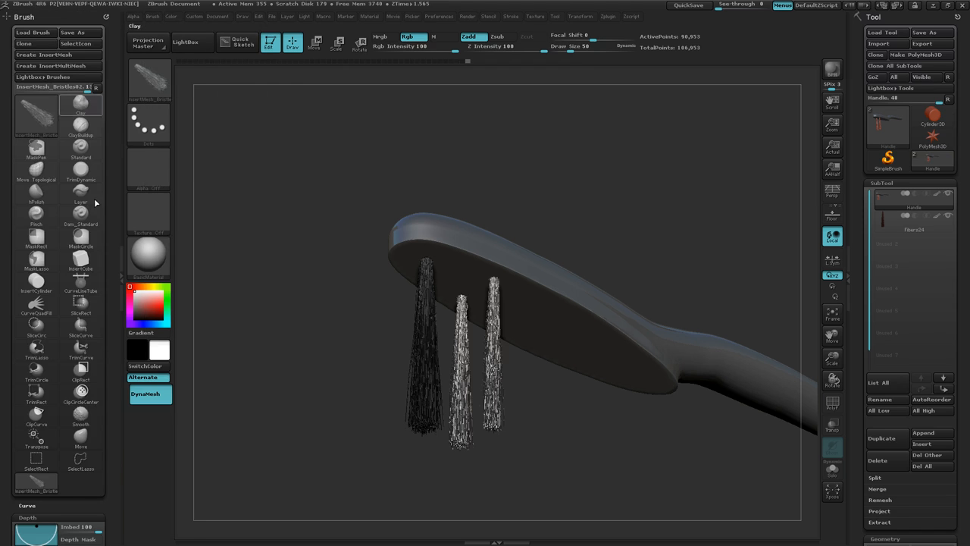
Step: Set the bristle brush's Imbed depth to about -38 and insert a test tuft on the underside of the brush head
drag(107, 502, 85, 371)
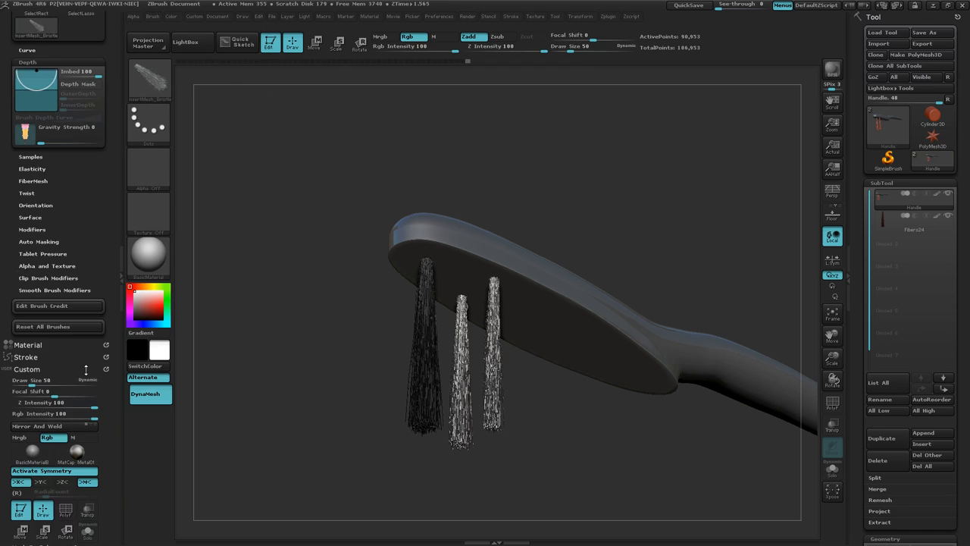
click(76, 369)
mouse_move(115, 204)
mouse_down()
mouse_move(121, 318)
mouse_move(119, 287)
mouse_up()
mouse_move(61, 343)
mouse_down()
mouse_move(44, 357)
mouse_move(52, 374)
mouse_up()
drag(561, 332, 600, 398)
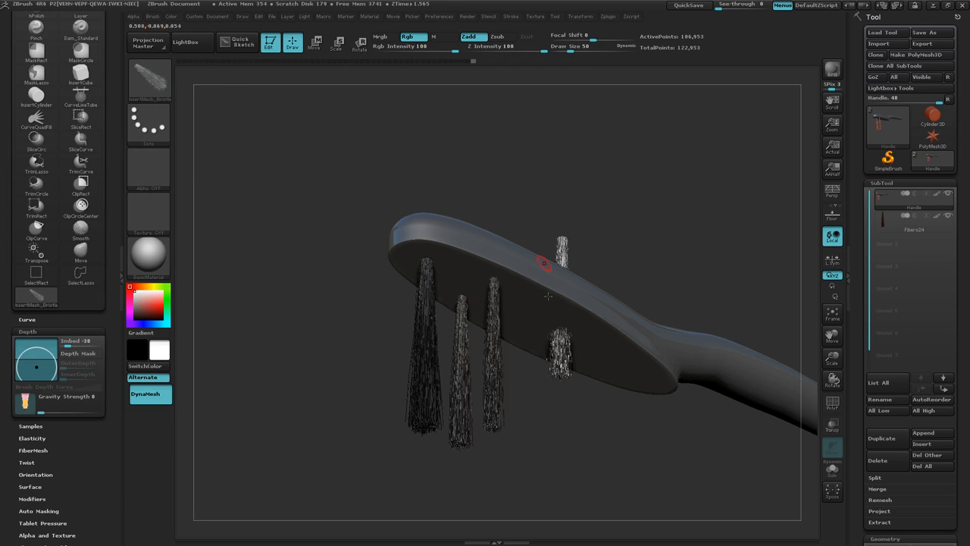
Step: Set the Imbed depth to 100 and insert a mirrored pair of bristle tufts near the neck end of the head
drag(39, 368, 36, 329)
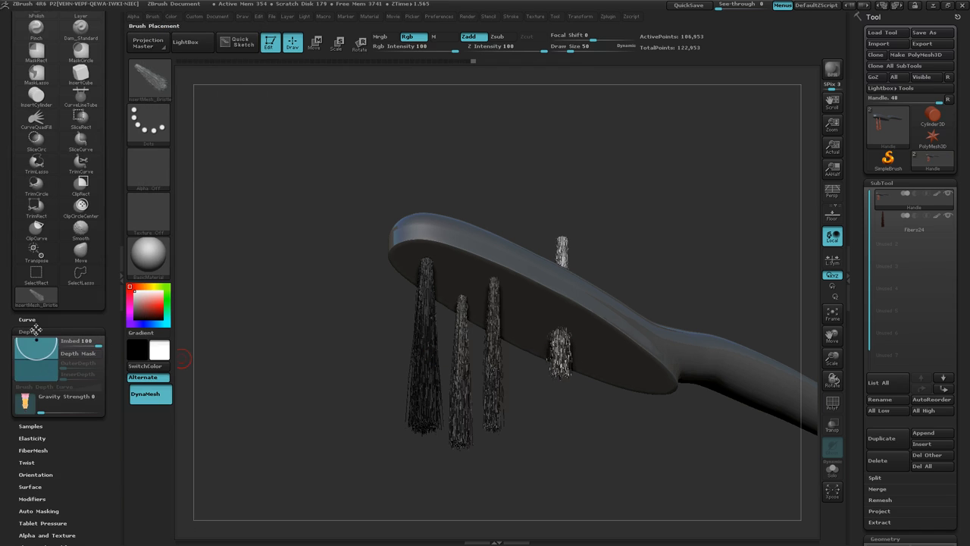
drag(591, 362, 646, 416)
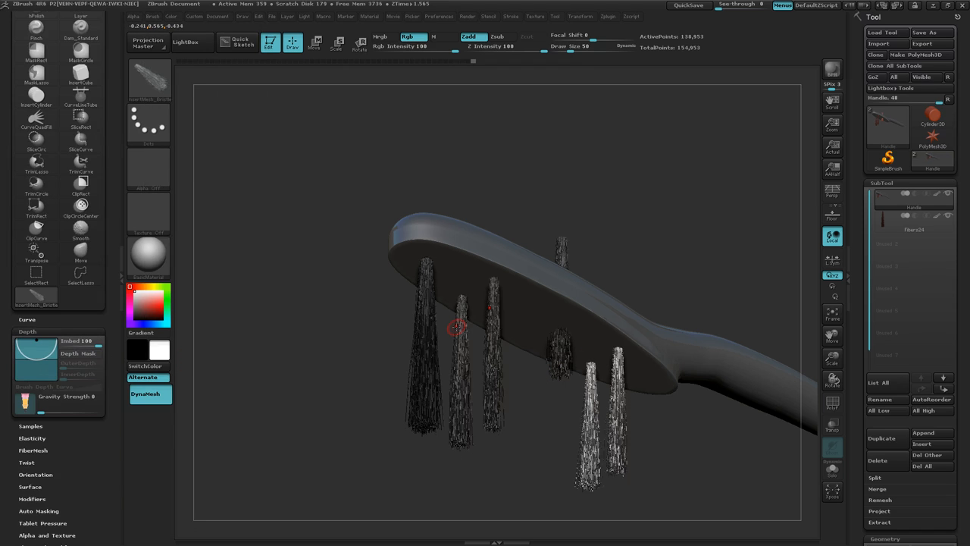
drag(322, 294, 301, 318)
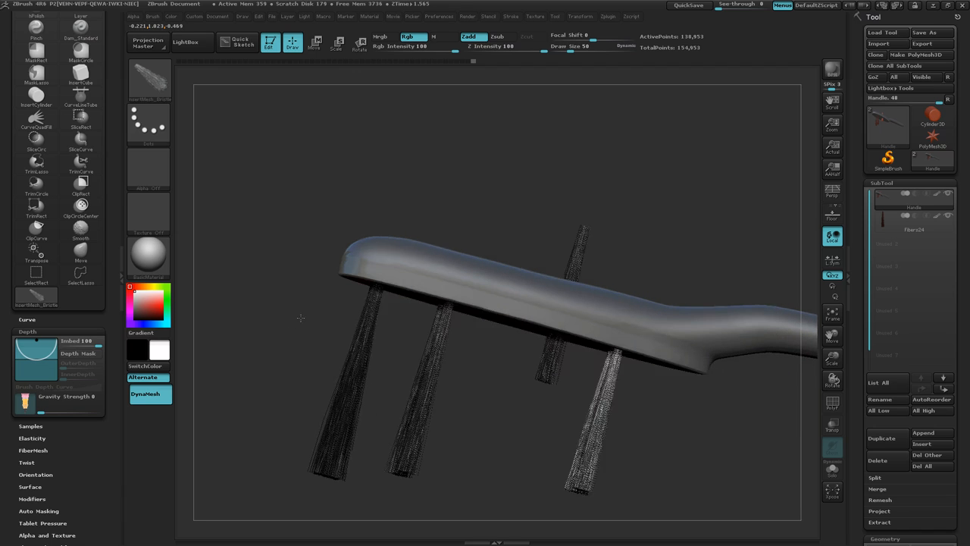
Step: Insert two more mirrored pairs of bristle tufts around the middle of the brush head's underside
drag(476, 355, 415, 523)
mouse_move(476, 435)
mouse_down()
mouse_move(407, 403)
mouse_move(464, 379)
mouse_move(587, 406)
mouse_move(571, 397)
mouse_move(532, 407)
mouse_move(541, 411)
mouse_up()
mouse_move(507, 447)
mouse_down()
mouse_move(510, 386)
mouse_move(511, 398)
mouse_up()
drag(534, 317, 638, 343)
drag(523, 213, 523, 261)
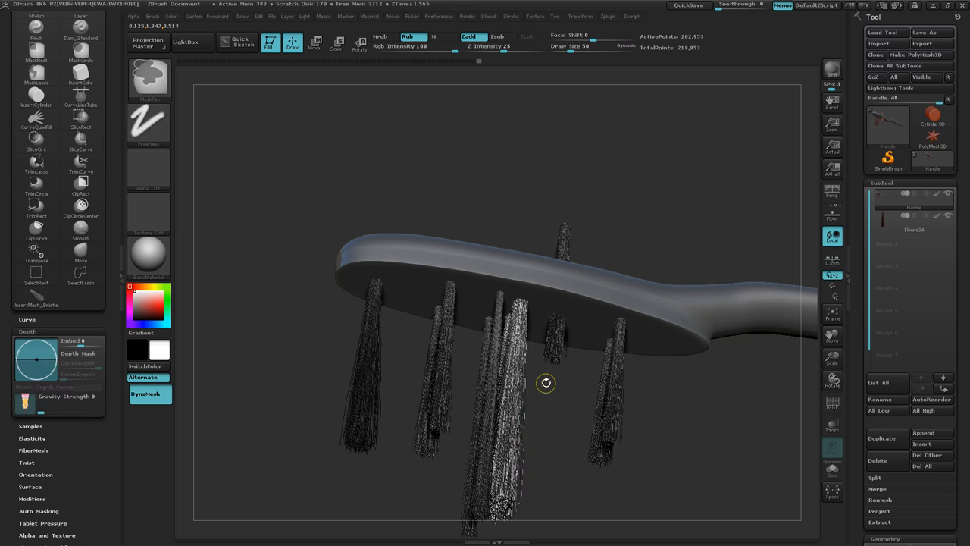
Step: Undo all the inserted bristle tufts on the handle and hide the Fibers24 subtool, leaving the flat underside facing the view
key(ctrl+z)
key(ctrl+z)
key(ctrl+z)
key(ctrl+z)
key(ctrl+z)
key(ctrl+z)
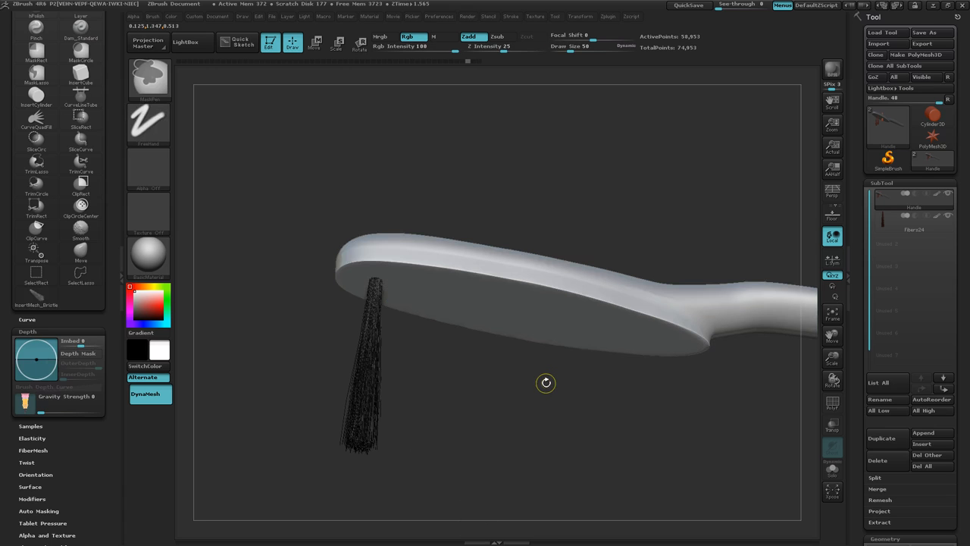
drag(491, 455, 477, 402)
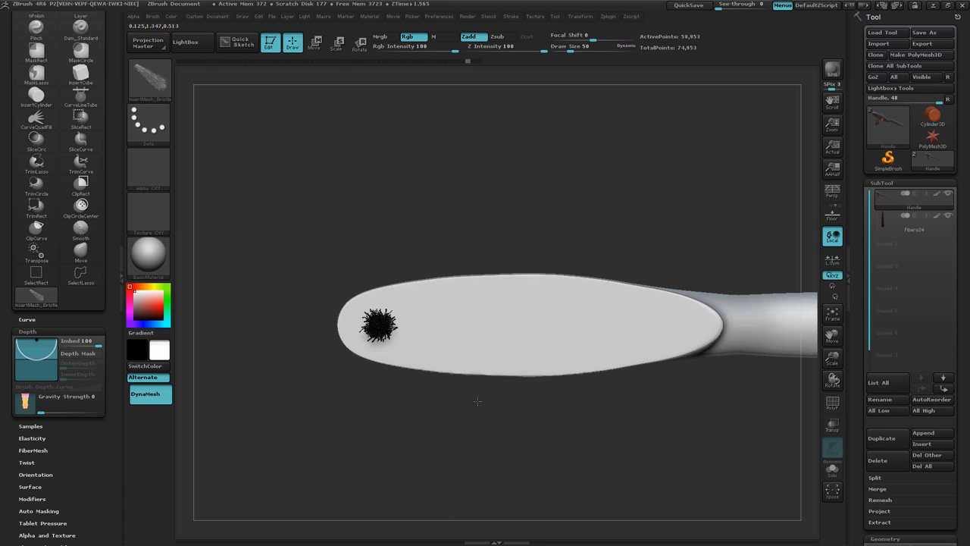
click(948, 218)
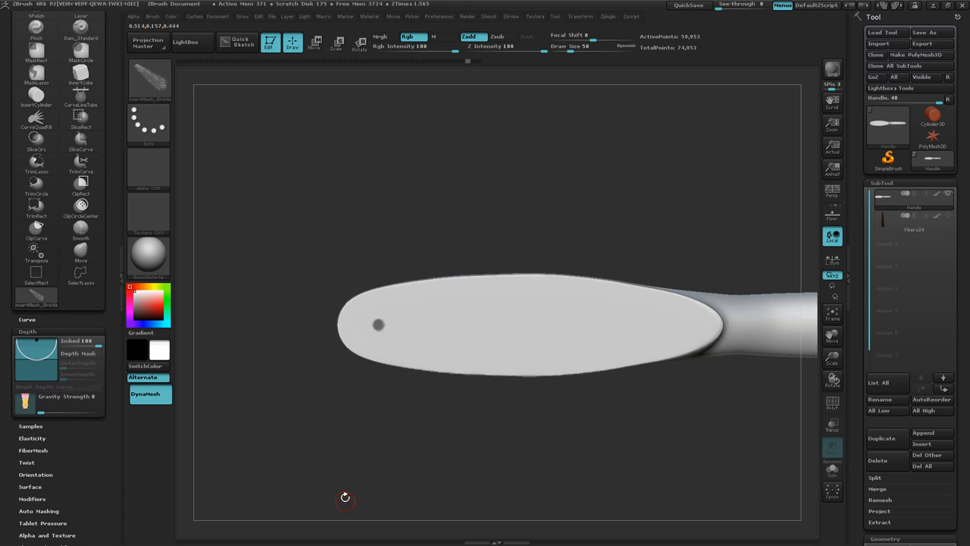
key(alt+Tab)
key(alt+Tab)
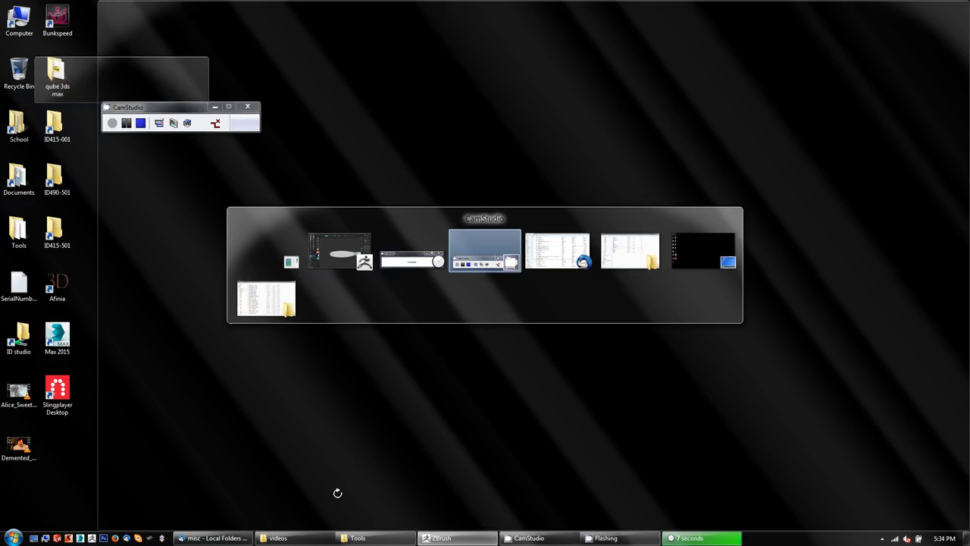